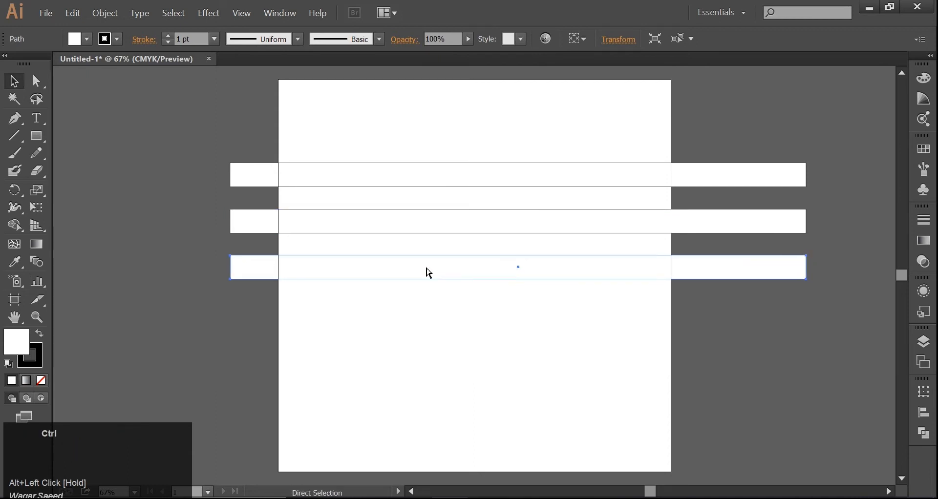
Duplicate the bar five more times at the same spacing down the artboard.
key("ctrl+d")
key("ctrl+d")
key("ctrl+d")
key("ctrl+d")
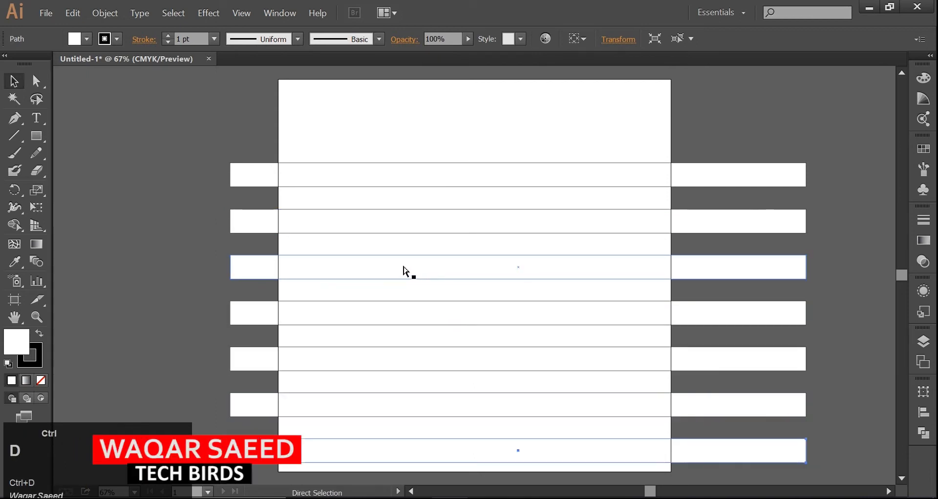
key("ctrl+d")
scroll(167, 237, "down", 1)
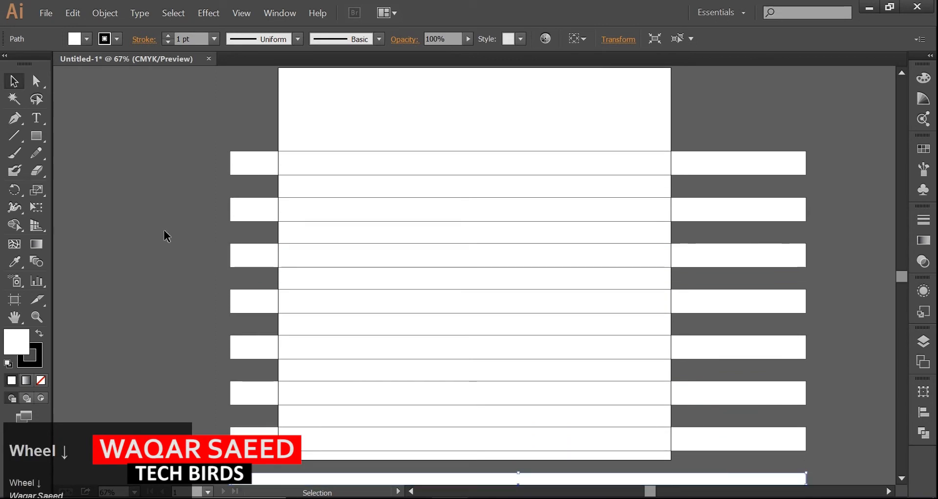
Select all the horizontal bars and remove their stroke.
scroll(167, 237, "down", 3)
left_click_drag(199, 104, 561, 466)
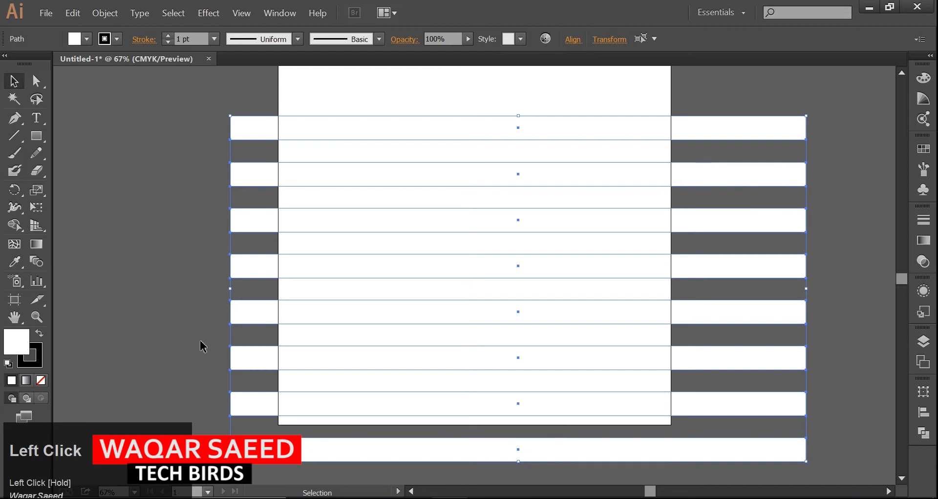
left_click(37, 357)
left_click(41, 382)
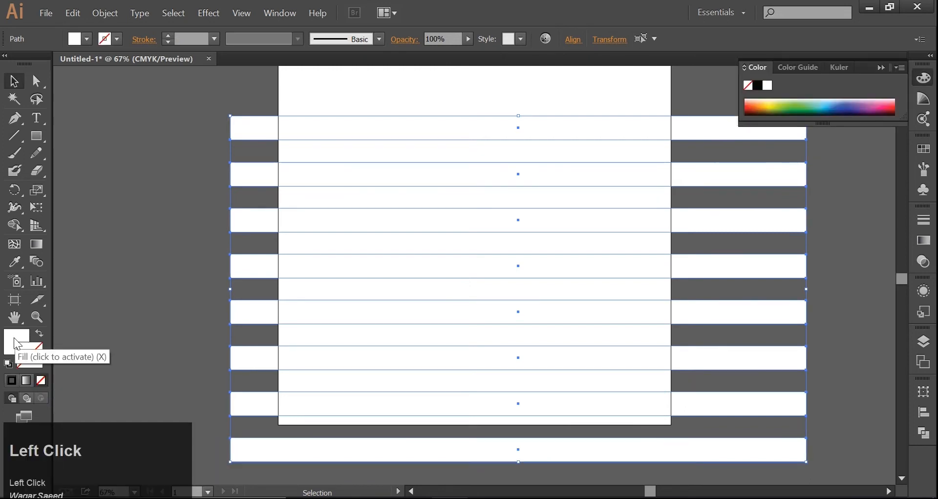
Save the bars as a new Movie Clip symbol with the default options, and delete the bars from the artboard.
left_click(917, 192)
left_click_drag(711, 315, 793, 231)
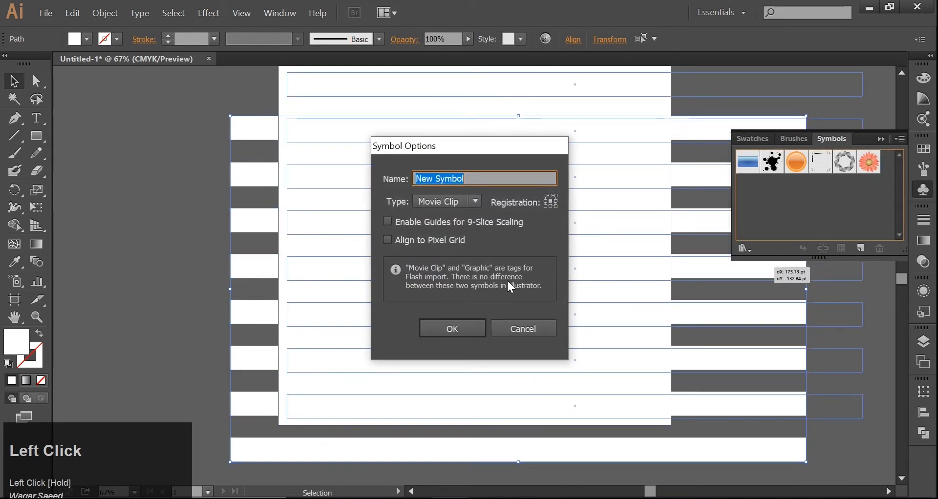
left_click(450, 329)
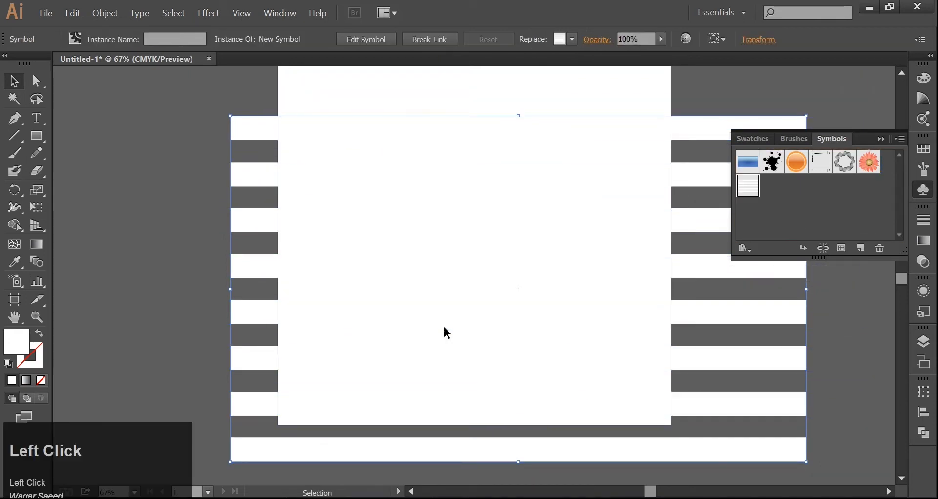
left_click(882, 141)
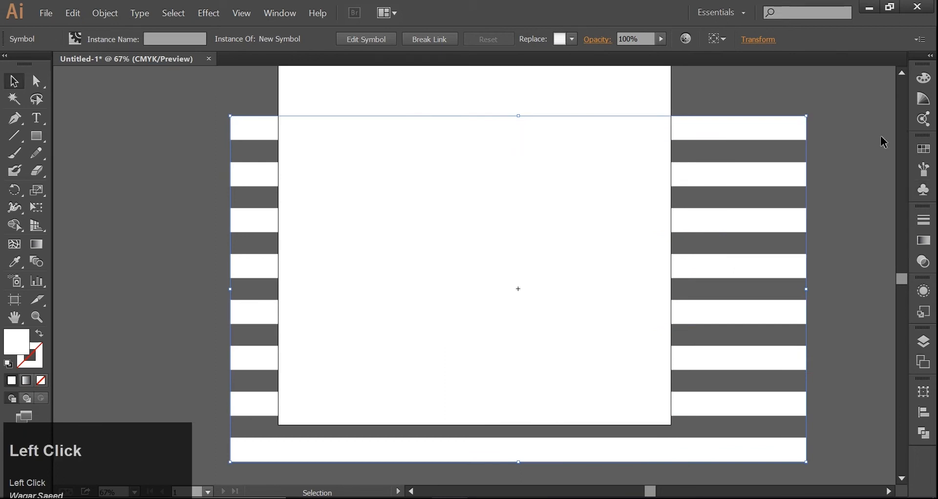
key("Delete")
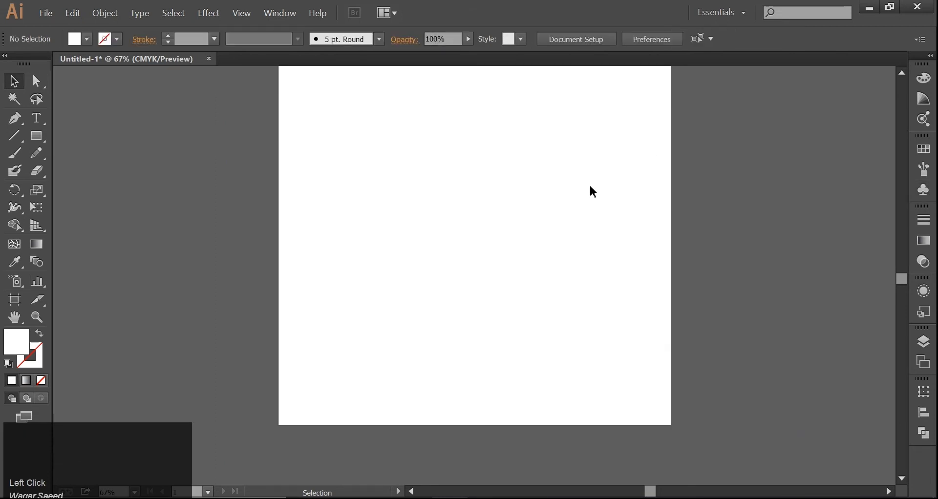
Draw a large circle with the Ellipse tool and move it to about the middle of the artboard.
scroll(601, 205, "up", 2)
scroll(270, 171, "up", 2)
left_click_drag(37, 137, 93, 172)
left_click_drag(424, 217, 538, 369)
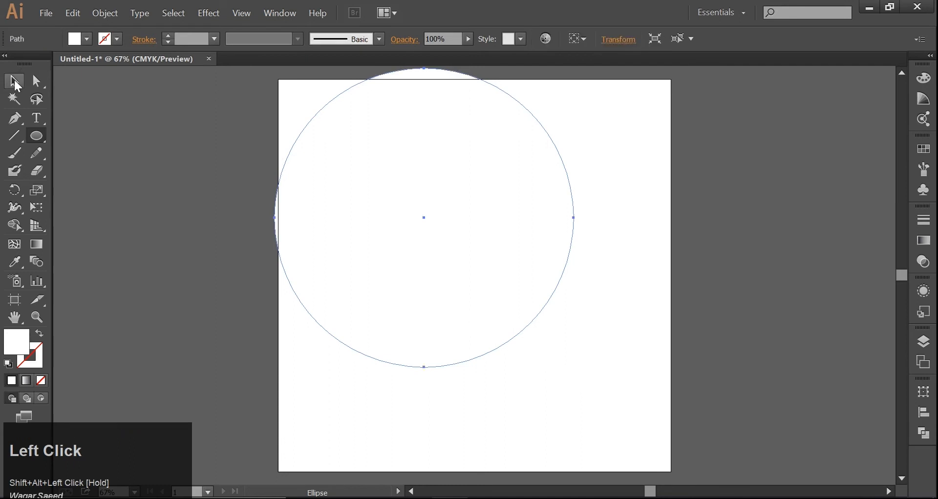
left_click(17, 86)
left_click_drag(377, 179, 440, 210)
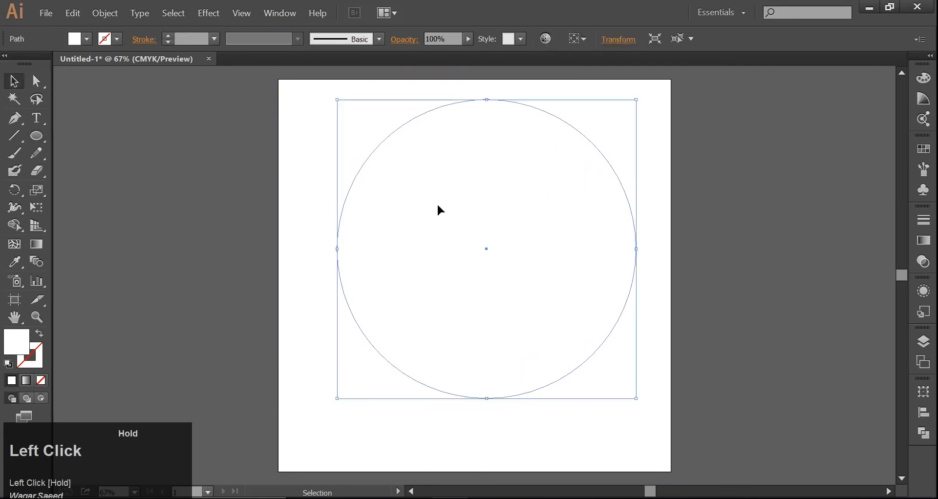
Delete the circle's right anchor point to leave only the left half circle.
left_click(38, 82)
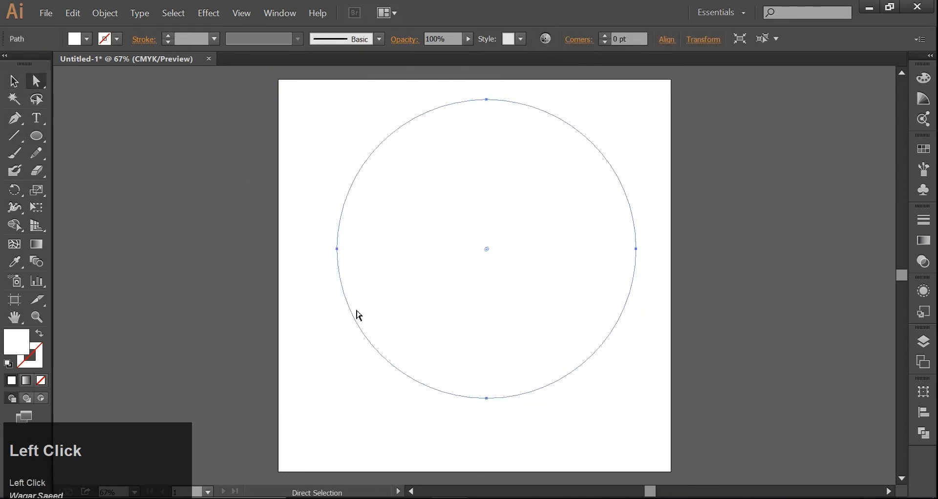
left_click_drag(659, 220, 622, 281)
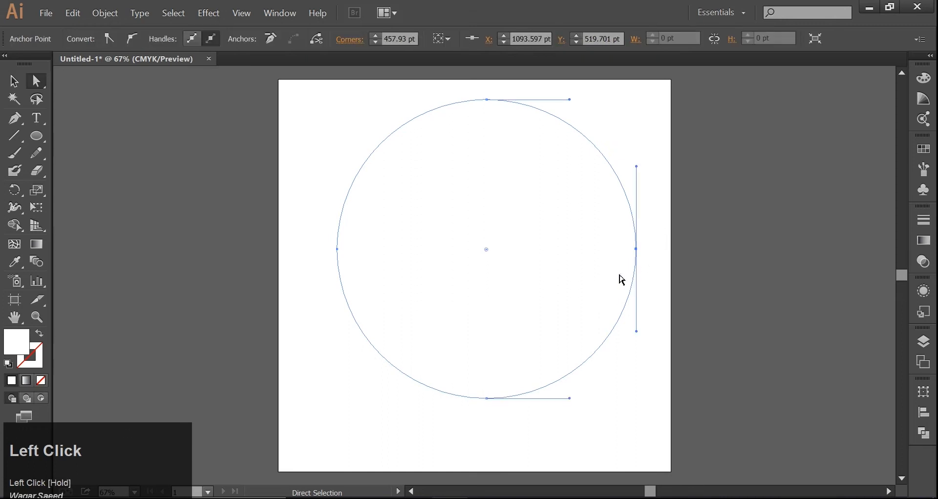
left_click_drag(655, 220, 586, 305)
key("Delete")
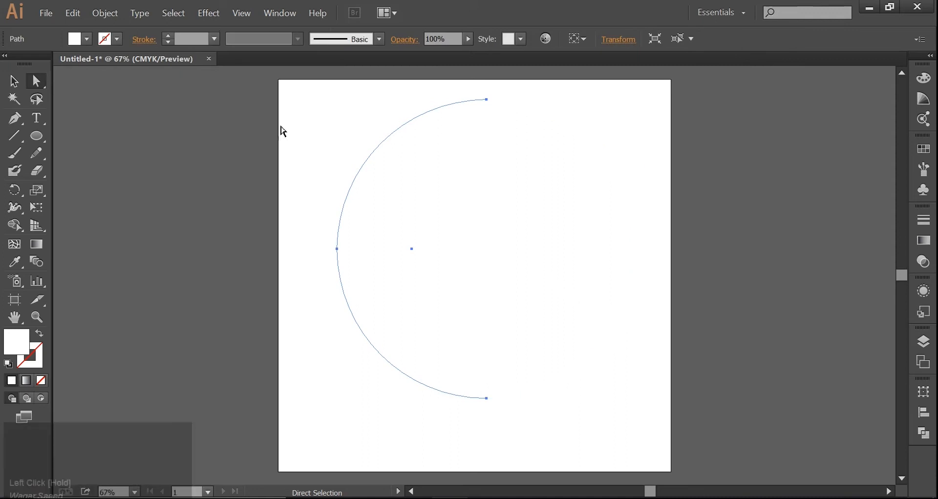
Start a 3D Revolve effect on the half circle with X-axis rotation -35° and Z-axis rotation 12°.
left_click(212, 12)
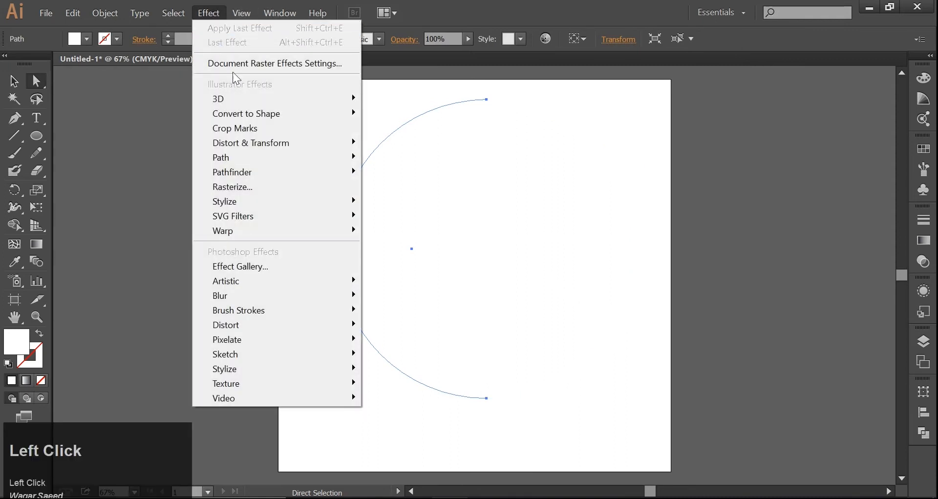
mouse_move(242, 96)
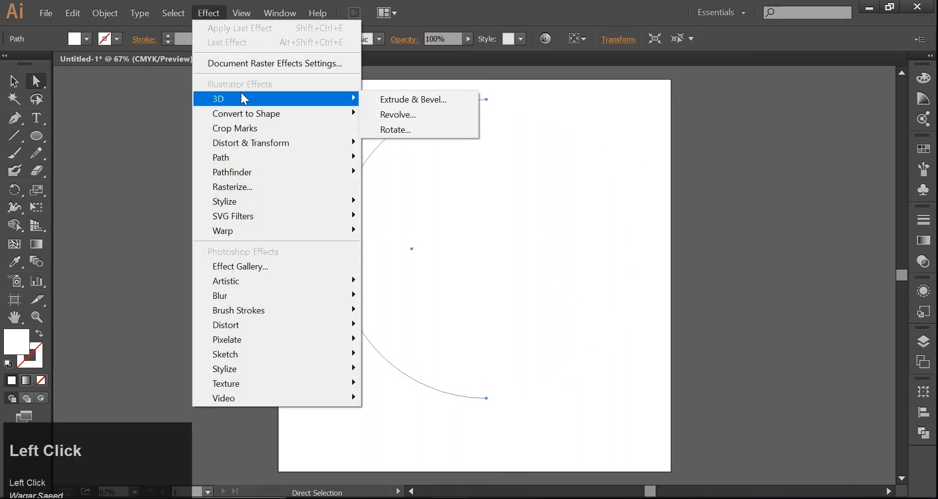
left_click(380, 120)
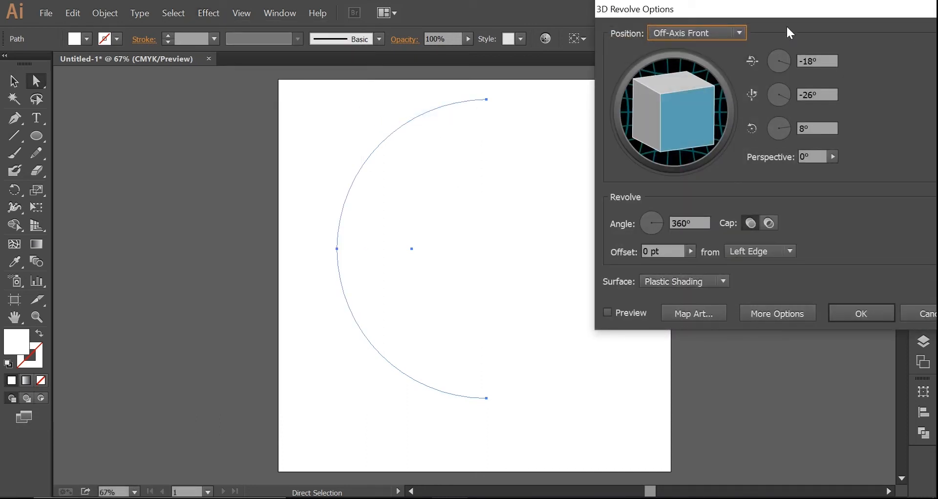
left_click(821, 62)
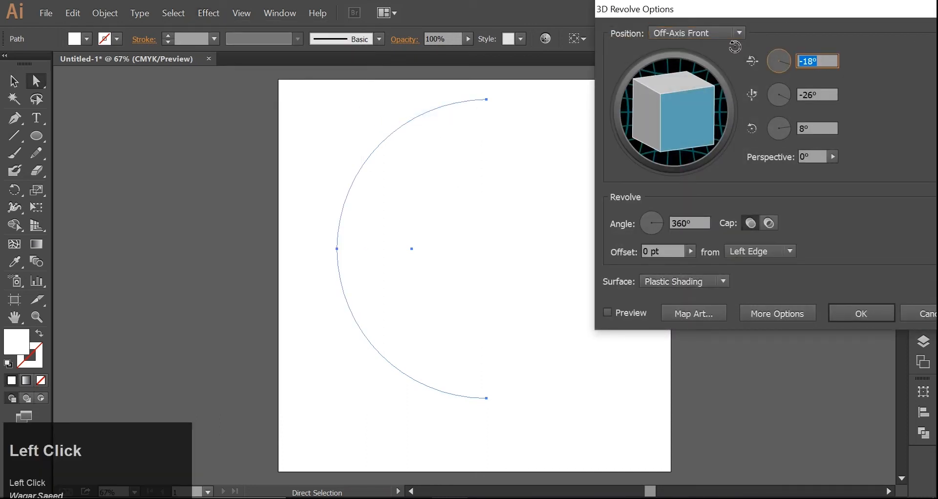
type("-35")
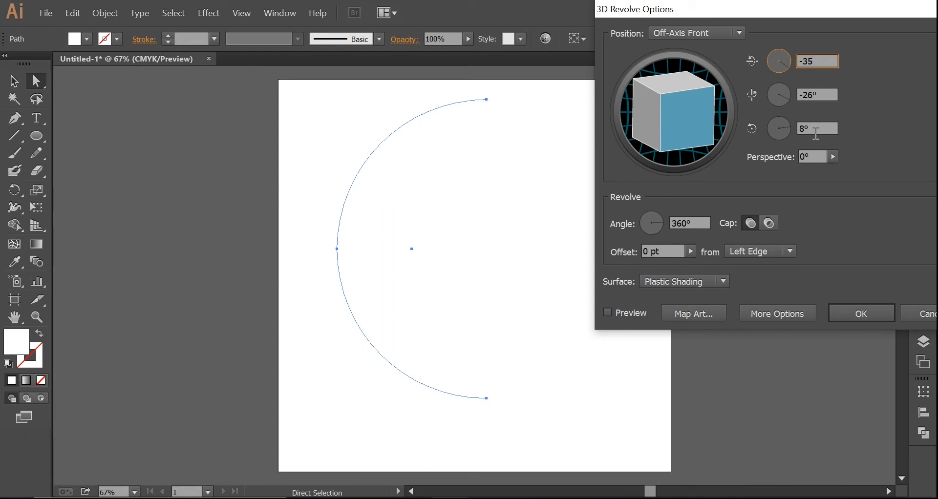
left_click(816, 131)
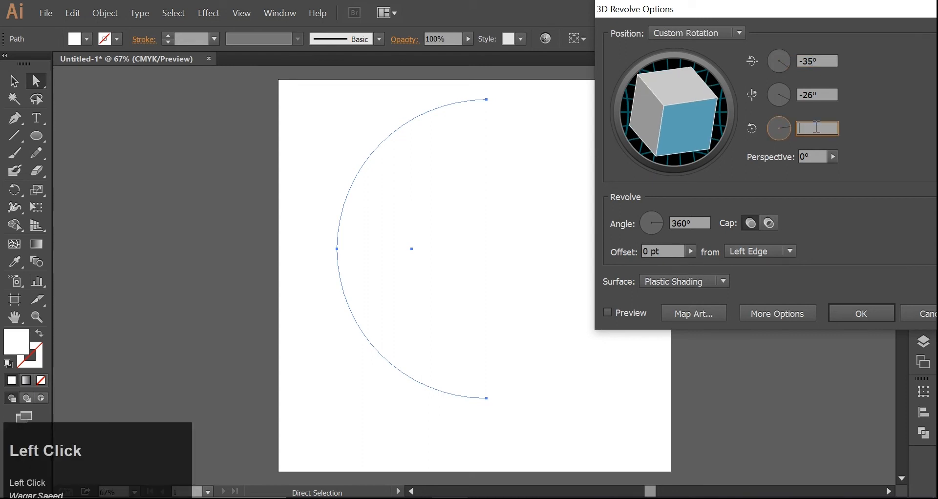
type("12")
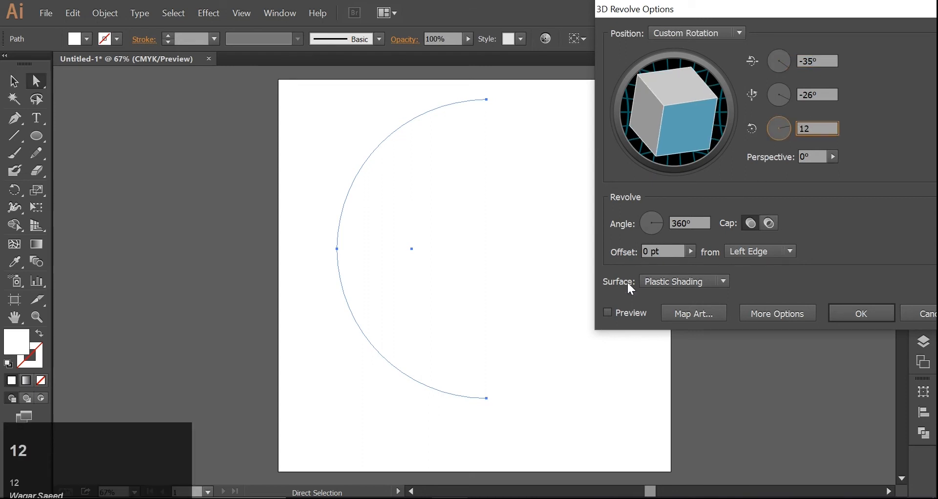
Preview the revolve from the Right Edge and show the additional surface options.
left_click(608, 312)
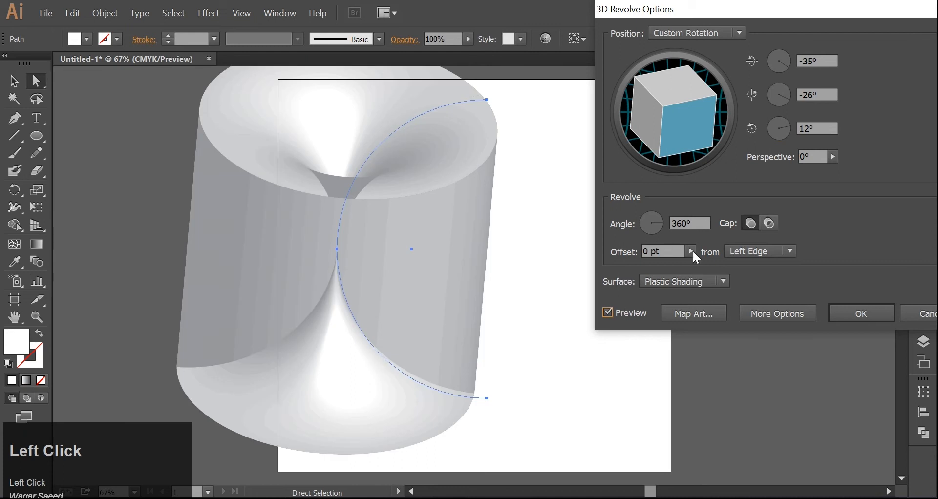
left_click(777, 251)
left_click(756, 268)
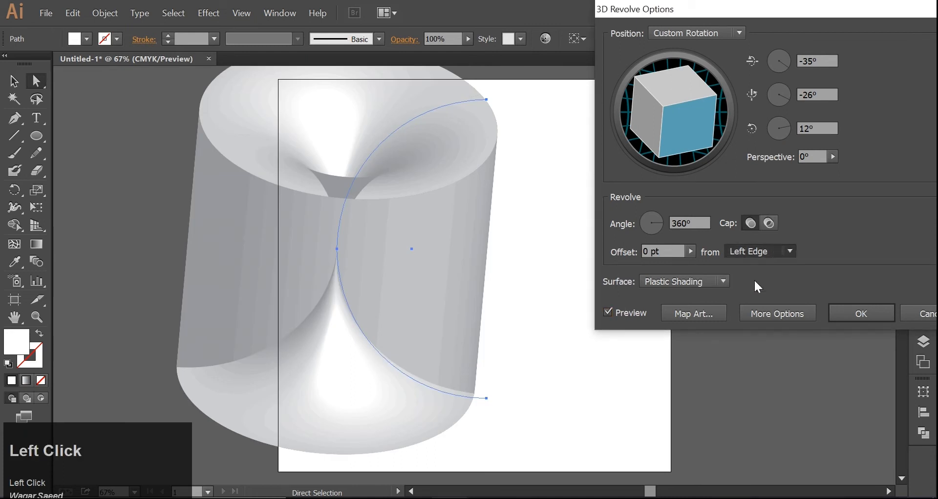
left_click(770, 309)
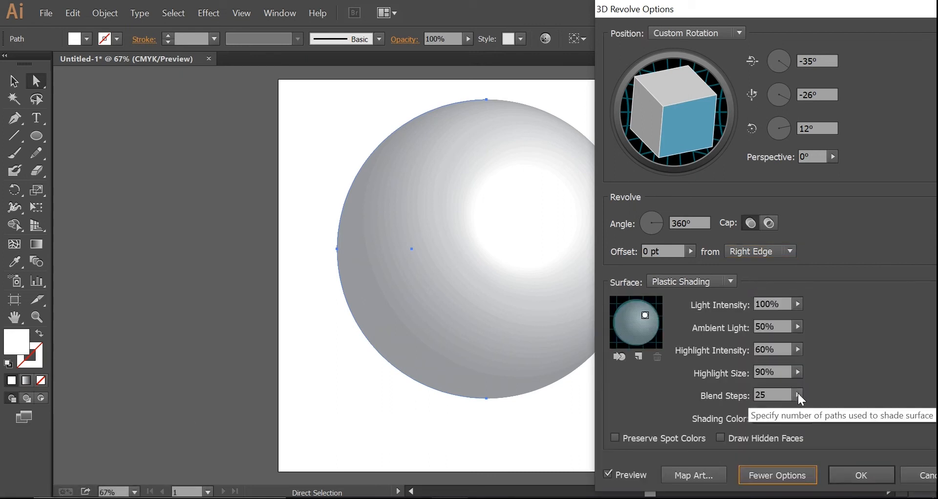
Map the New Symbol stripes onto the sphere's surface, scaled to fit.
left_click(686, 475)
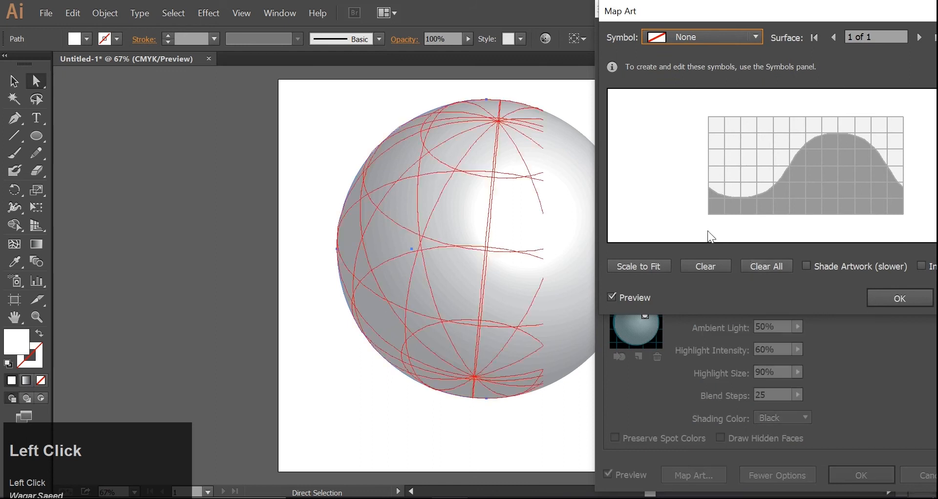
left_click(698, 36)
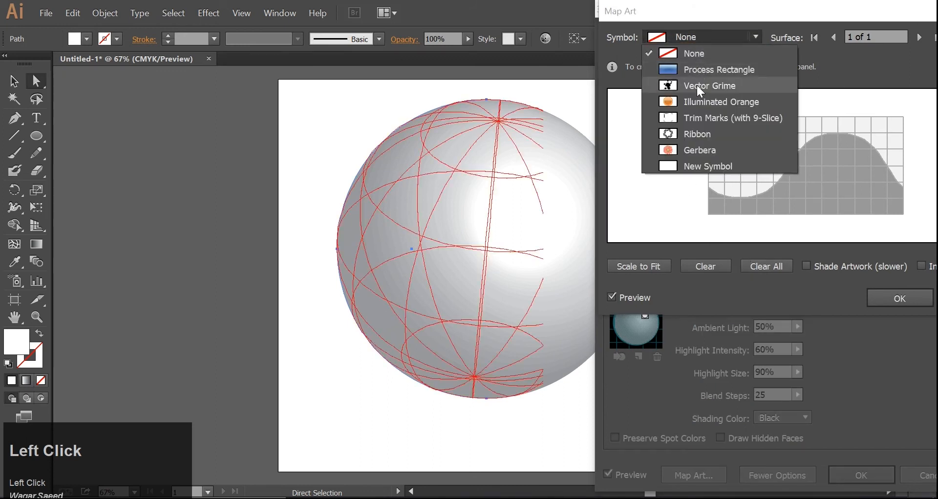
left_click(693, 166)
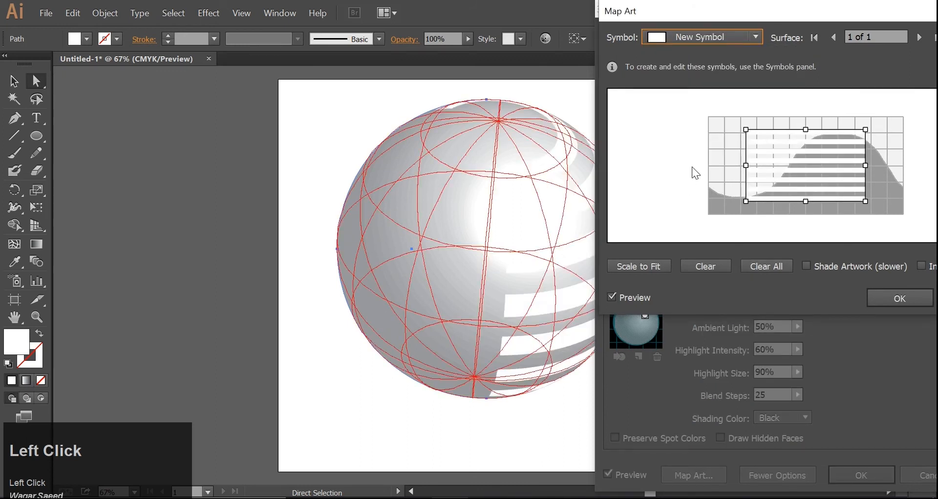
left_click(642, 266)
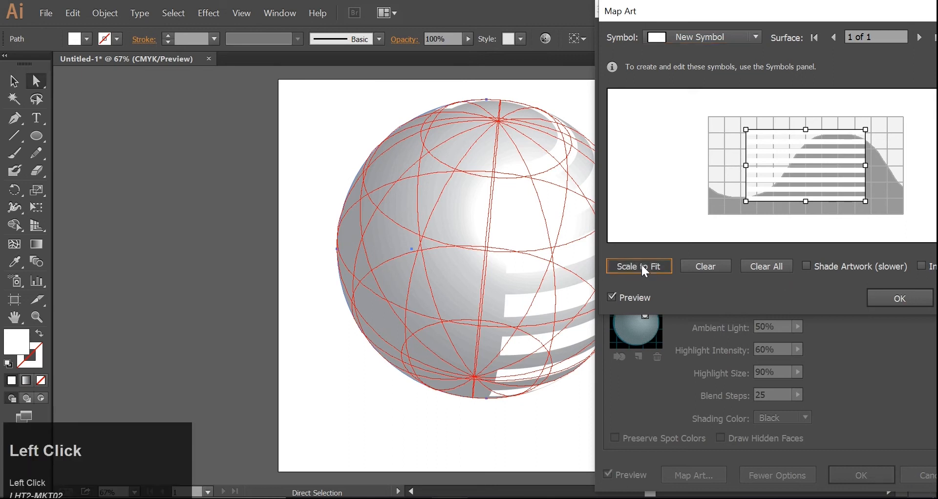
left_click(883, 297)
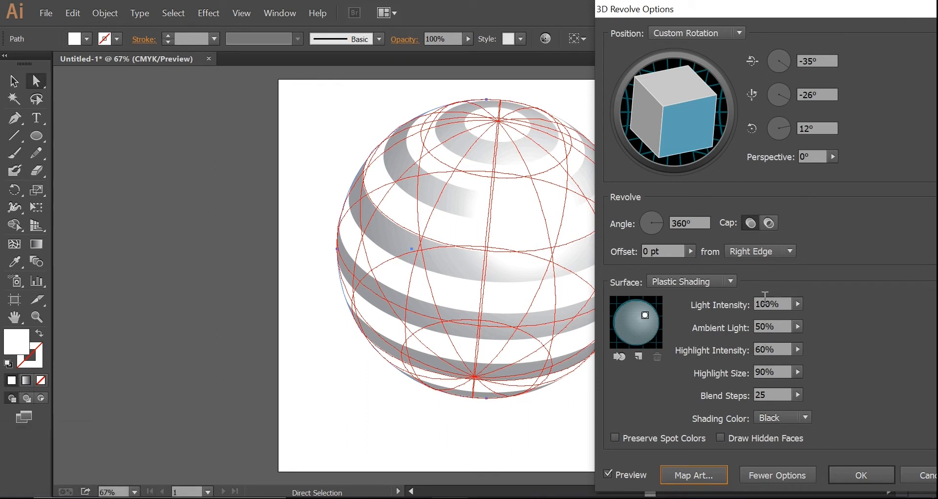
Set the sphere's surface to Diffuse Shading and apply the 3D Revolve effect.
left_click(707, 279)
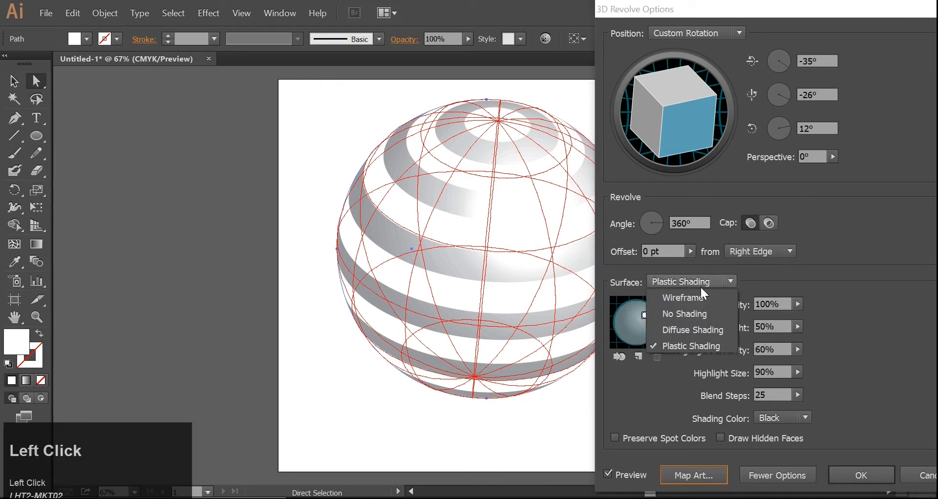
left_click(677, 327)
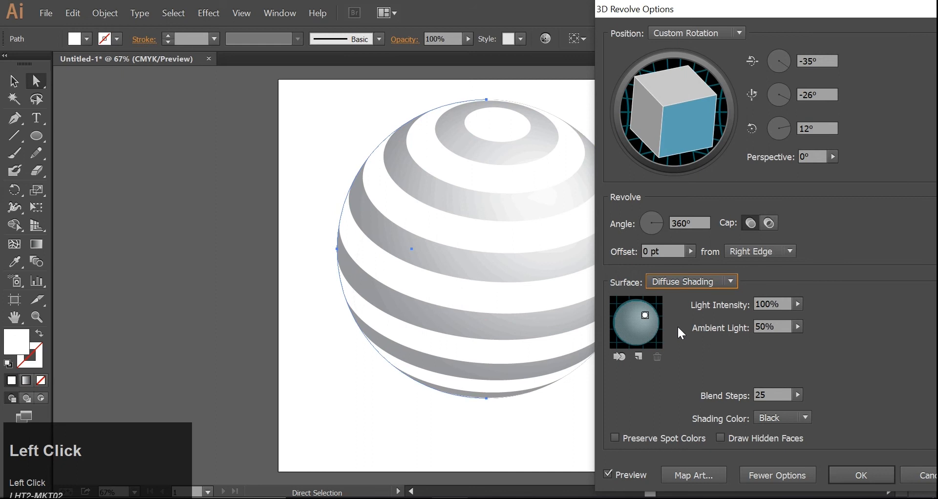
left_click(877, 472)
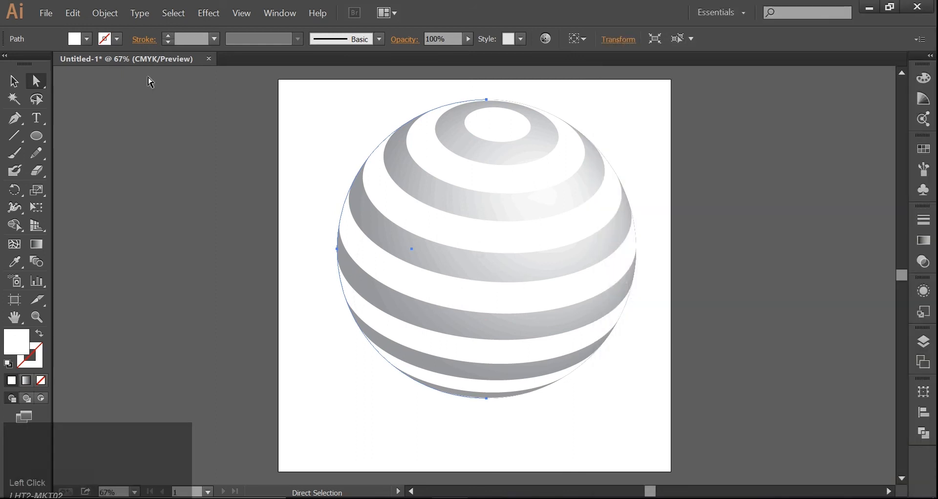
Expand the striped sphere's appearance and ungroup the resulting artwork.
left_click(97, 15)
mouse_move(73, 13)
mouse_move(105, 13)
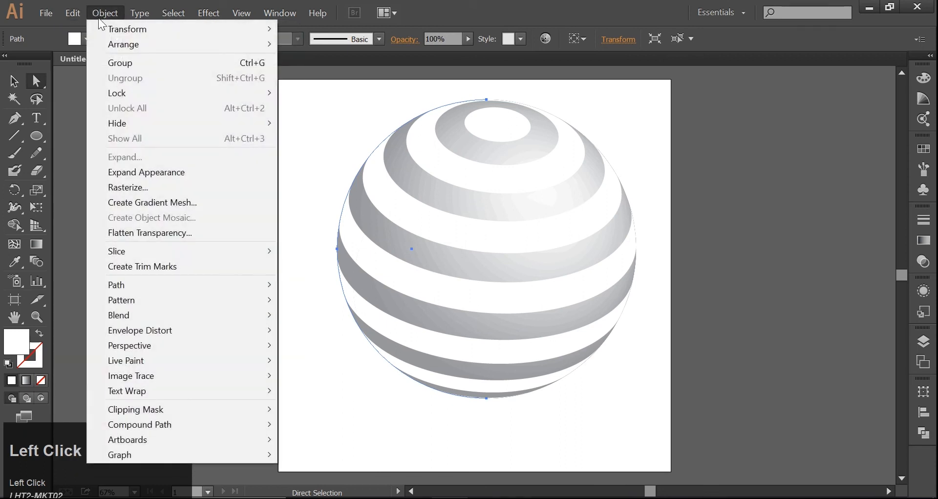
left_click(132, 168)
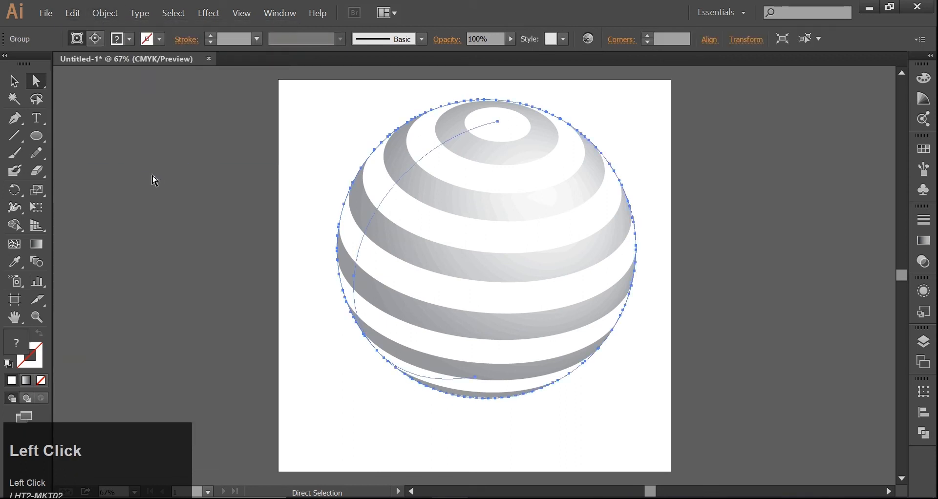
left_click(15, 88)
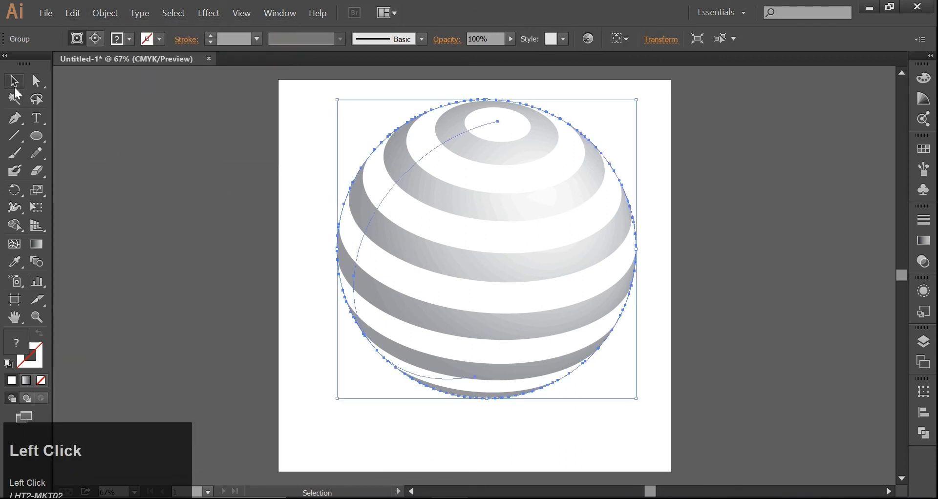
right_click(402, 233)
left_click(449, 311)
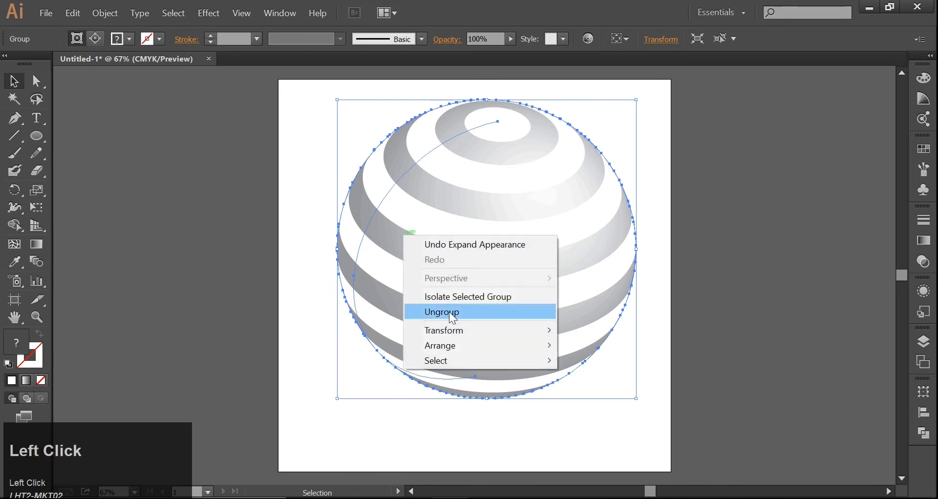
Ungroup the sphere artwork once more and move the front striped half off the artboard to its left.
right_click(413, 307)
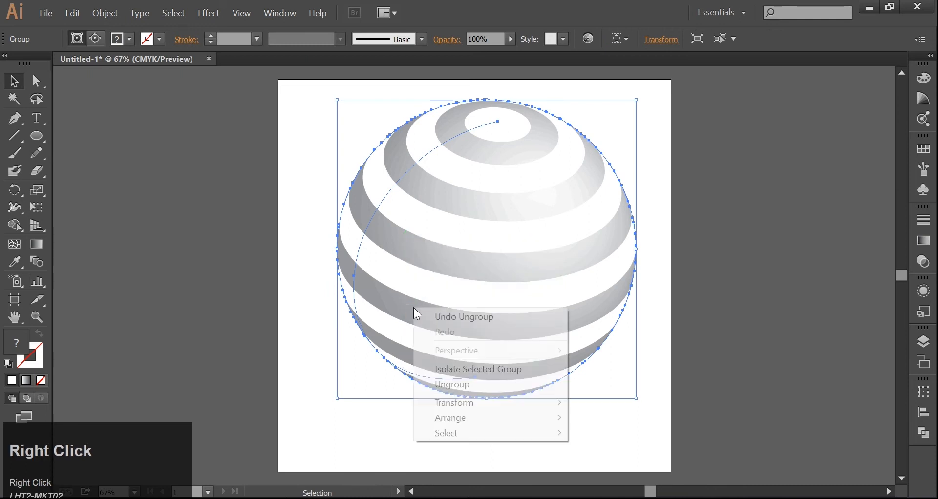
left_click(451, 385)
left_click(249, 251)
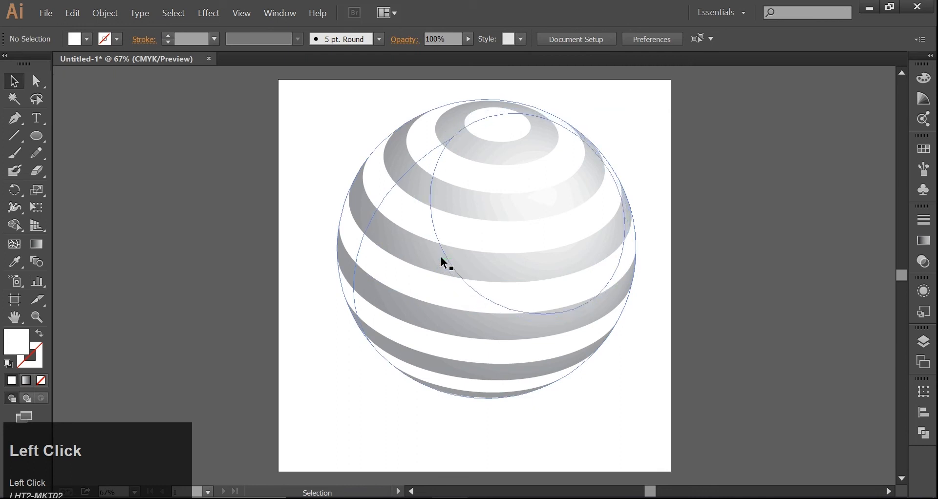
left_click_drag(395, 248, 141, 233)
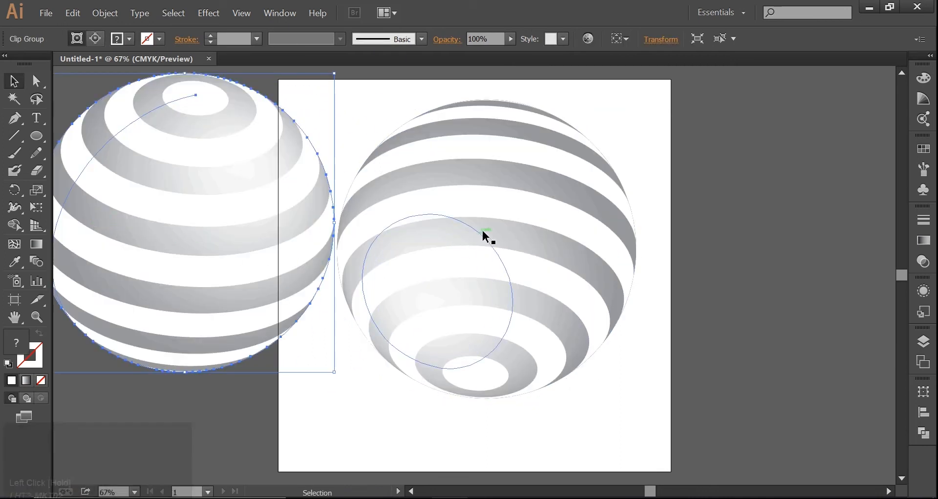
Release the clipping mask of the front striped half and deselect it.
right_click(497, 230)
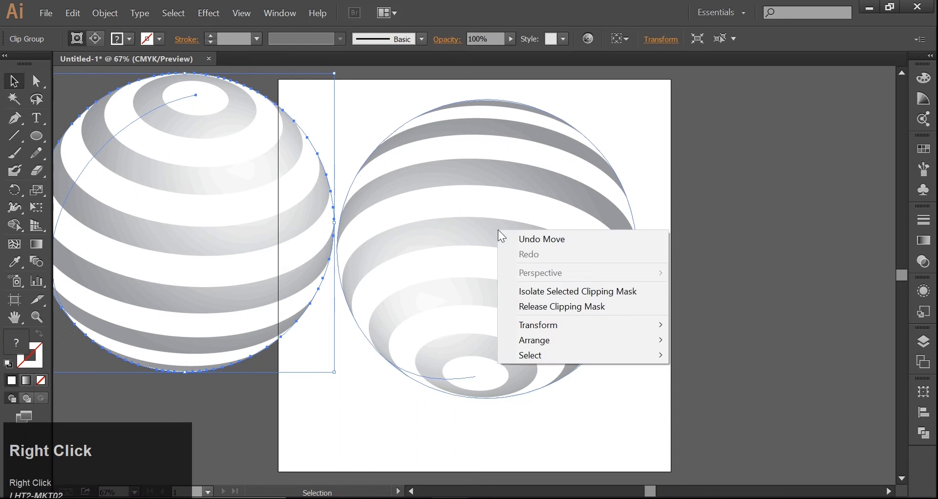
left_click(553, 308)
left_click(655, 283)
Move the rear striped half off the artboard to its right and release its clipping mask.
left_click_drag(573, 264, 858, 266)
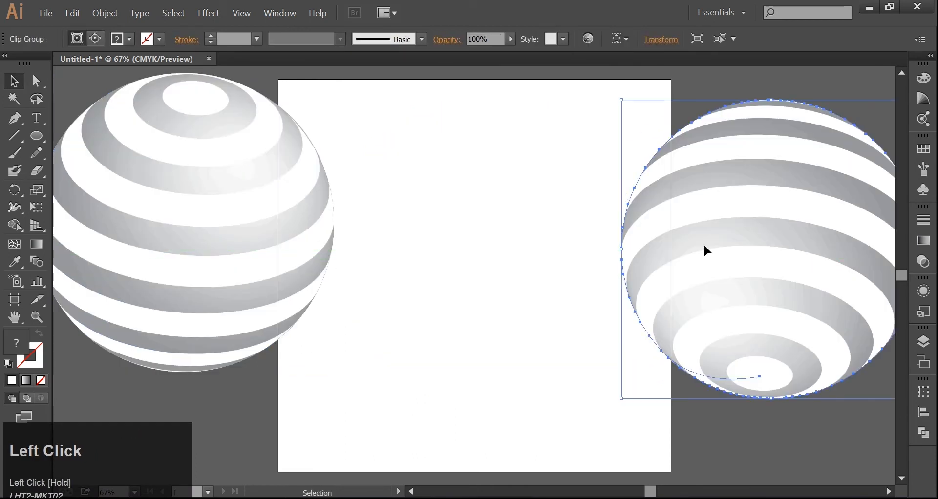
left_click_drag(721, 233, 764, 279)
right_click(735, 278)
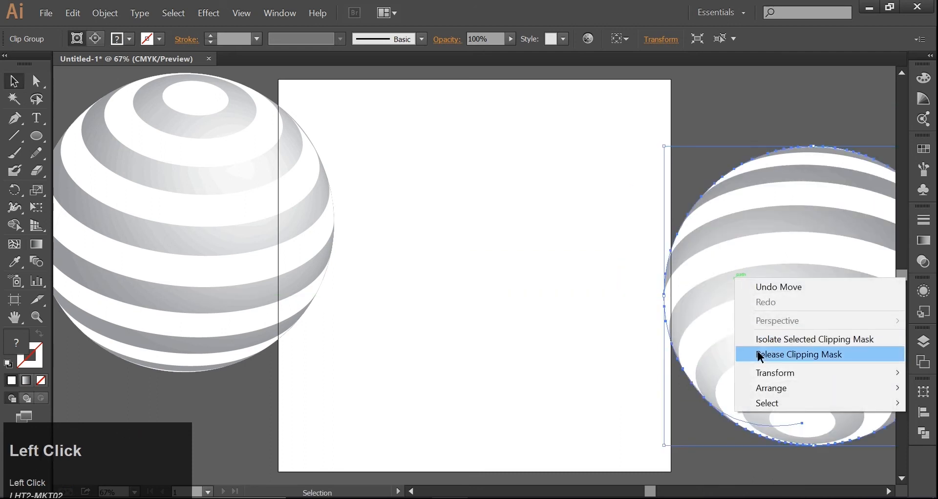
left_click(758, 353)
Separate the grey shading group from the rear stripes and delete it.
left_click(669, 318)
left_click_drag(730, 288, 536, 336)
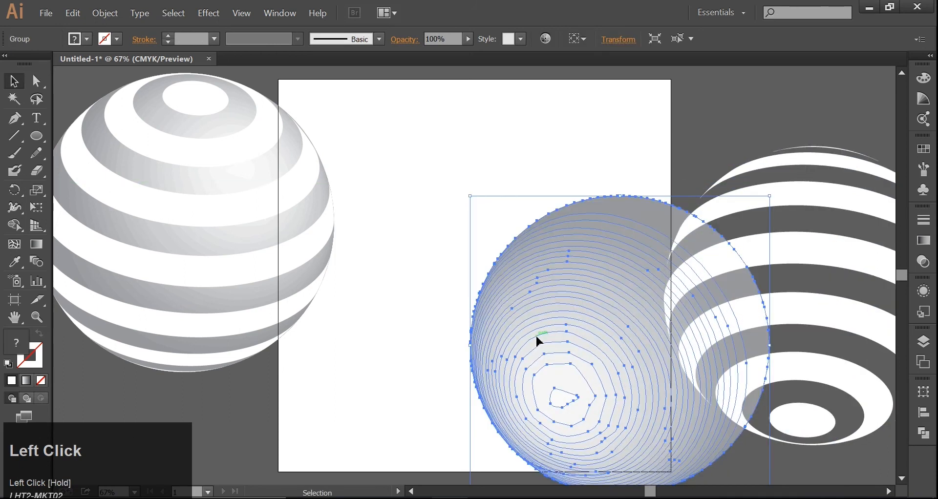
key("Delete")
Pull the grey shading group away from the front stripes and remove it, leaving only the white stripes.
right_click(268, 238)
left_click(229, 236)
right_click(231, 239)
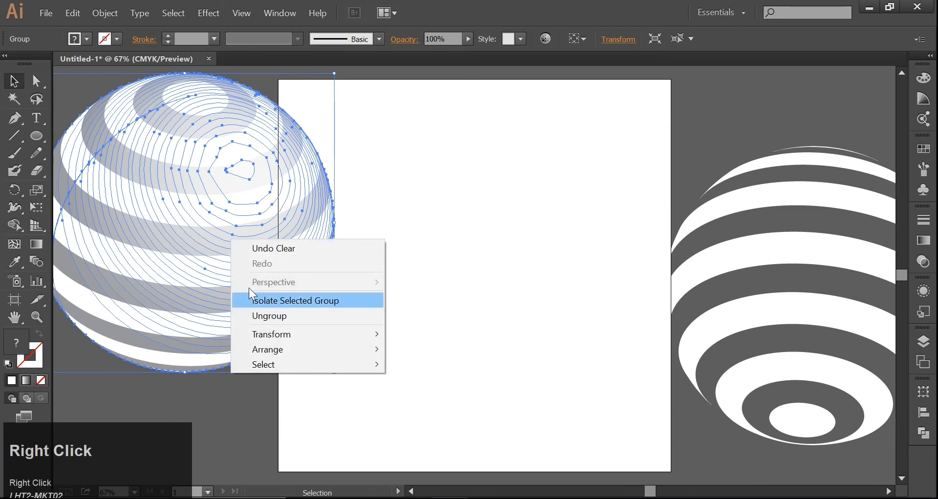
left_click(208, 271)
left_click_drag(208, 271, 456, 284)
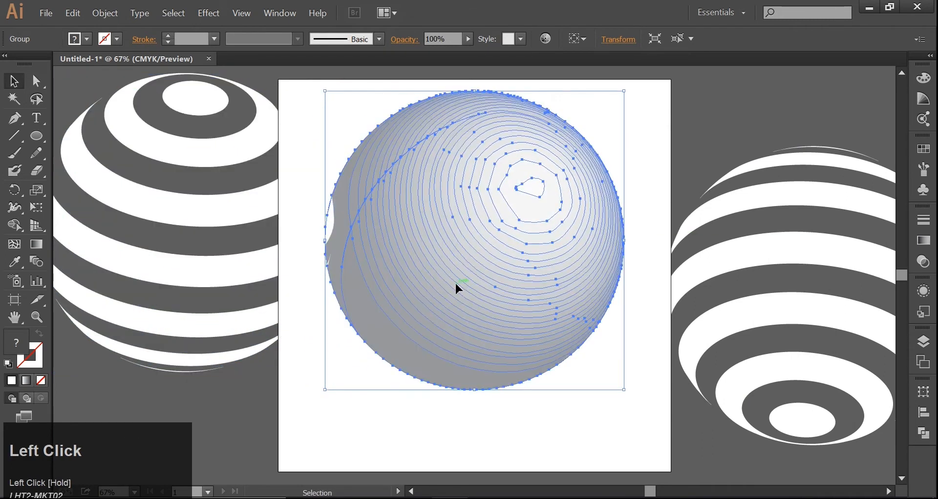
key("ctrl+z")
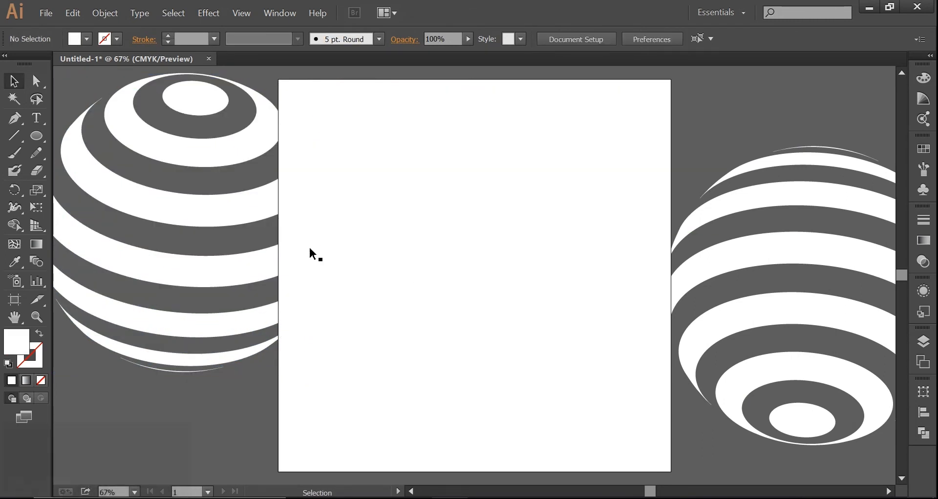
Fill the front stripes with red D62121 and place them on the artboard.
left_click_drag(217, 211, 767, 295)
double_click(13, 337)
left_click(432, 186)
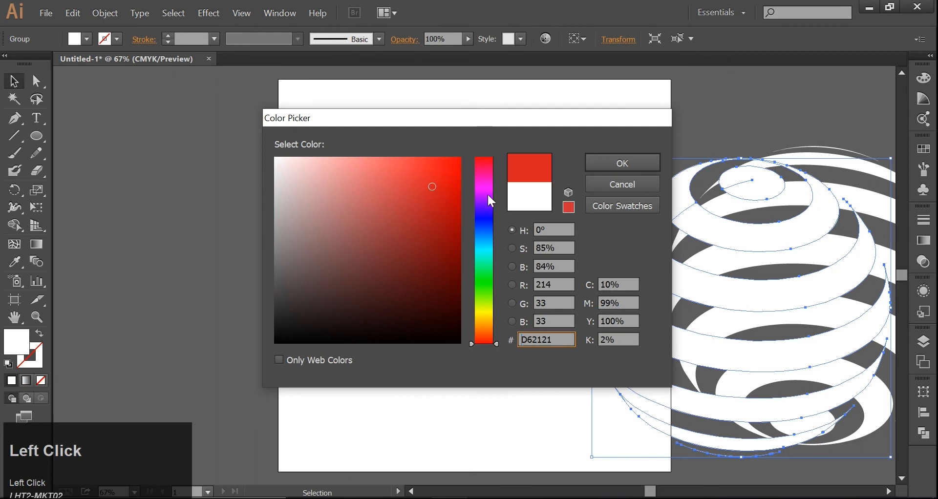
left_click(628, 163)
left_click_drag(851, 171, 537, 119)
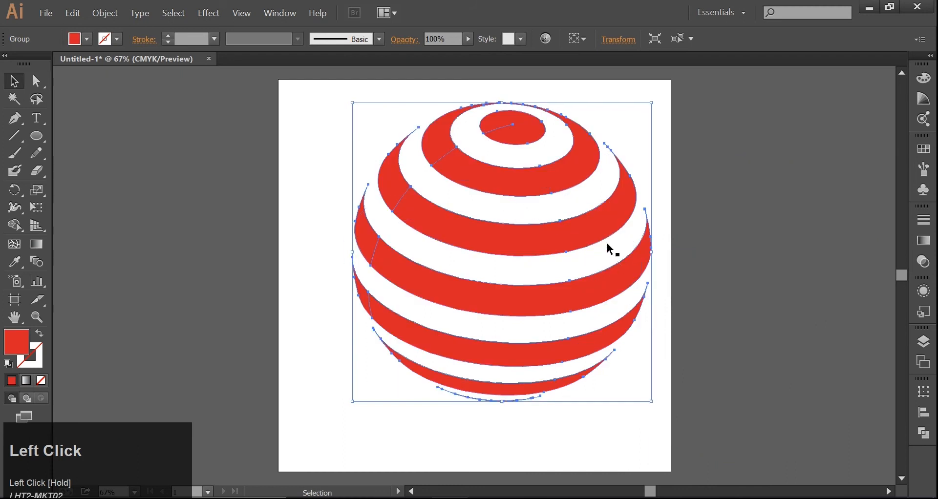
left_click(577, 237)
Apply a linear gradient to the front stripes and set its starting colour stop to red.
left_click(925, 242)
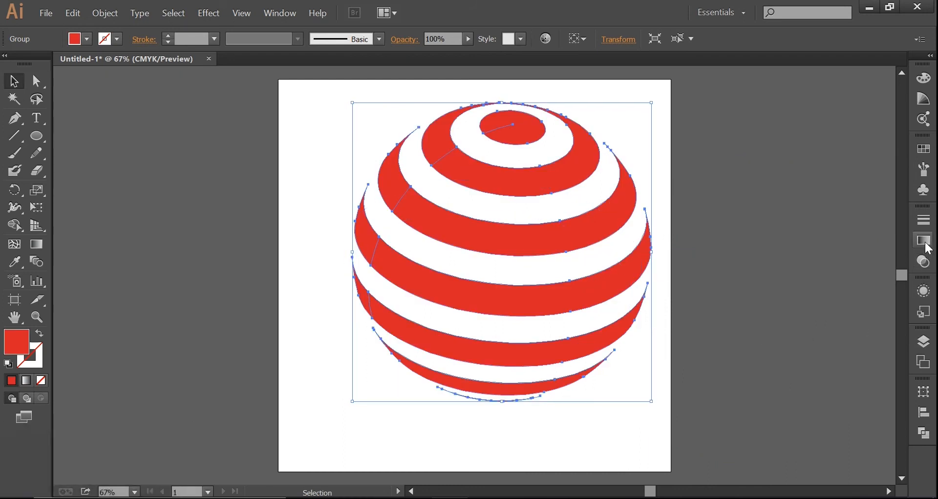
left_click(767, 233)
left_click(691, 258)
double_click(748, 323)
left_click(691, 401)
left_click(731, 369)
left_click(892, 330)
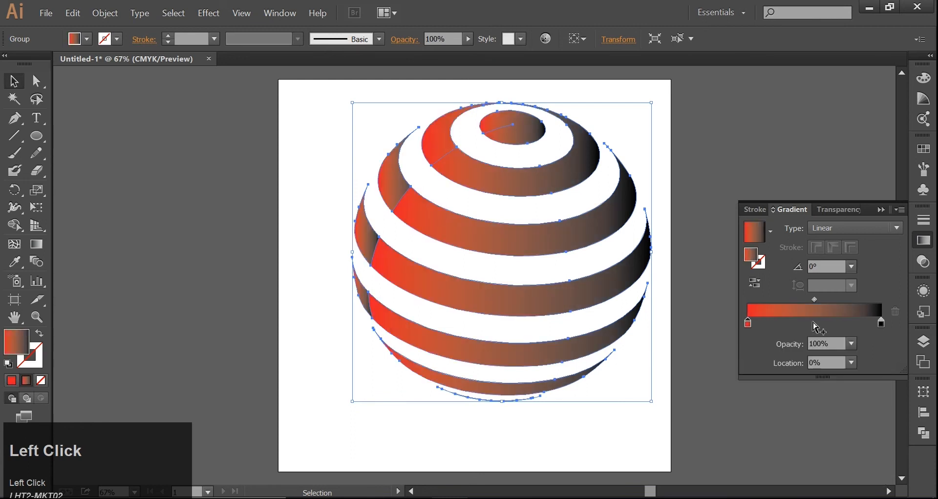
Set the gradient's end stop to dark red with M 100%, Y 100% and K 70%.
double_click(881, 324)
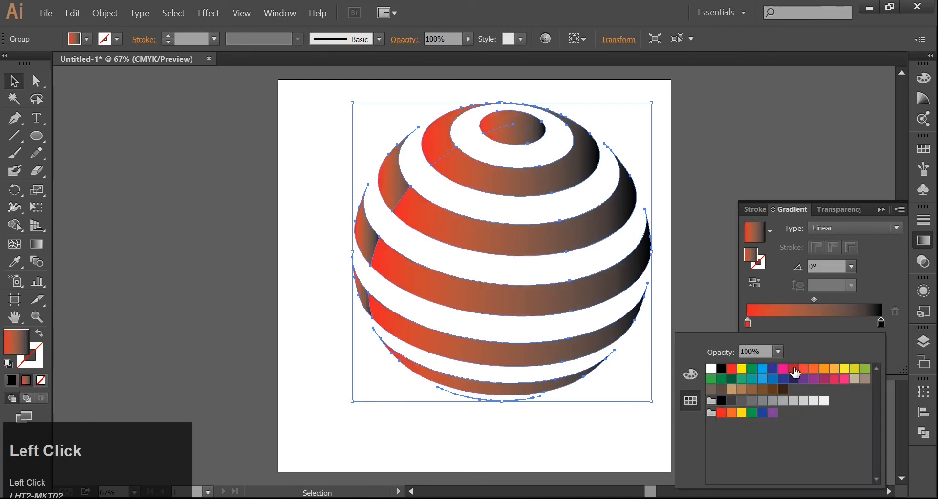
left_click(731, 371)
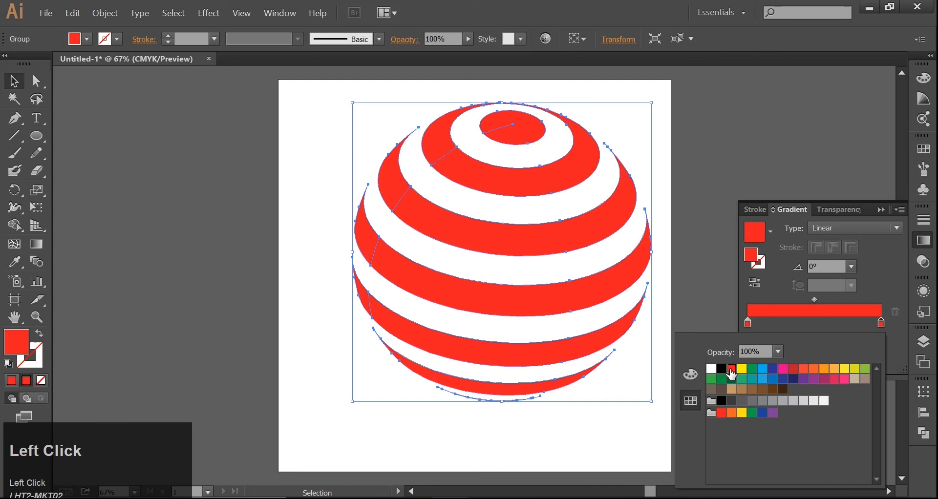
left_click(691, 376)
left_click_drag(757, 434, 810, 434)
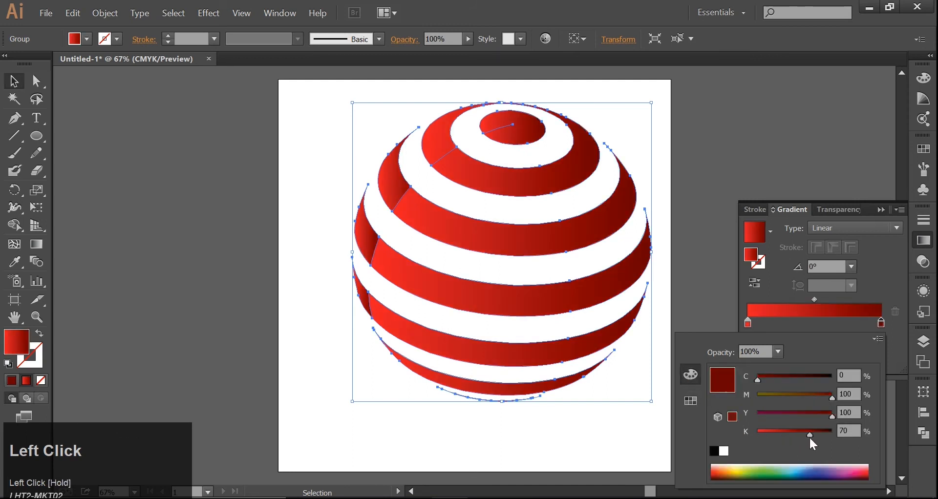
left_click_drag(808, 435, 810, 436)
Change the front stripes' gradient type to Radial.
left_click(828, 224)
left_click(828, 224)
left_click(829, 255)
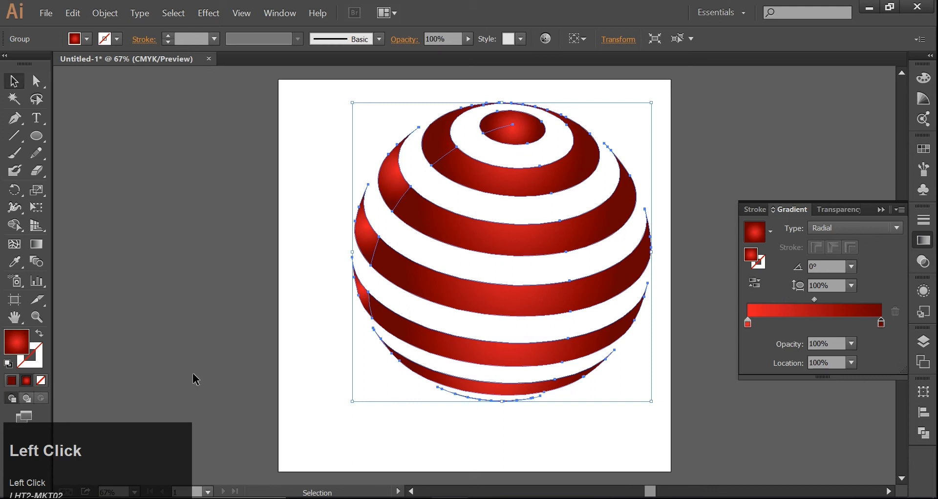
left_click(243, 313)
Unite the front stripe shapes with Pathfinder and move them aside, partly off the artboard.
left_click(516, 246)
left_click(923, 434)
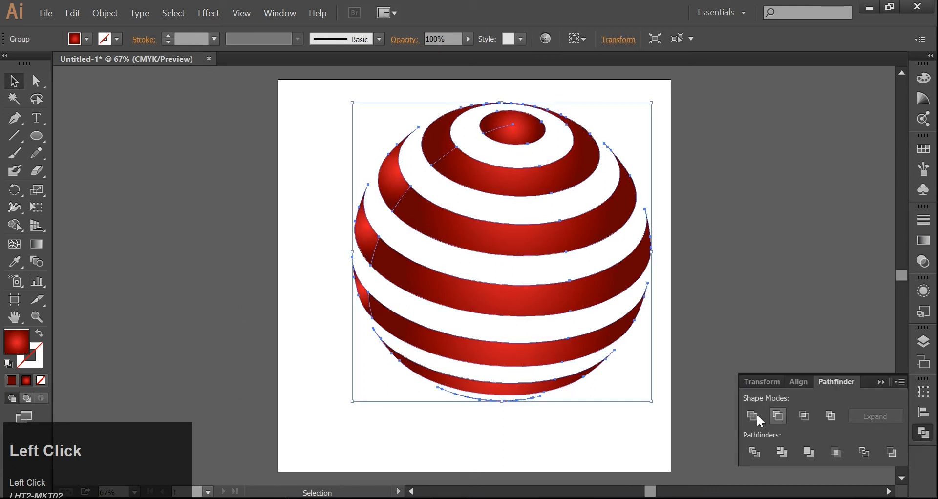
left_click(752, 416)
left_click_drag(552, 244, 338, 282)
Unite the white rear stripe shapes and fill them with light red ED3E3E.
left_click(538, 262)
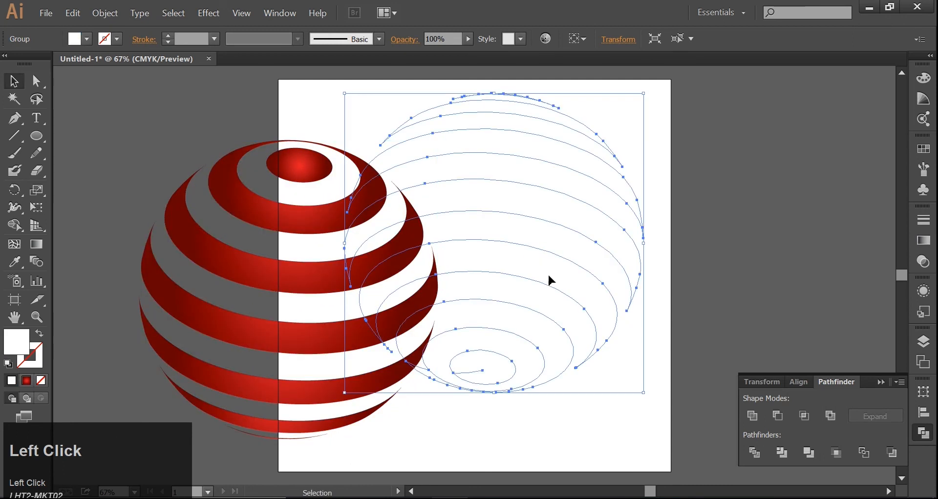
left_click(756, 415)
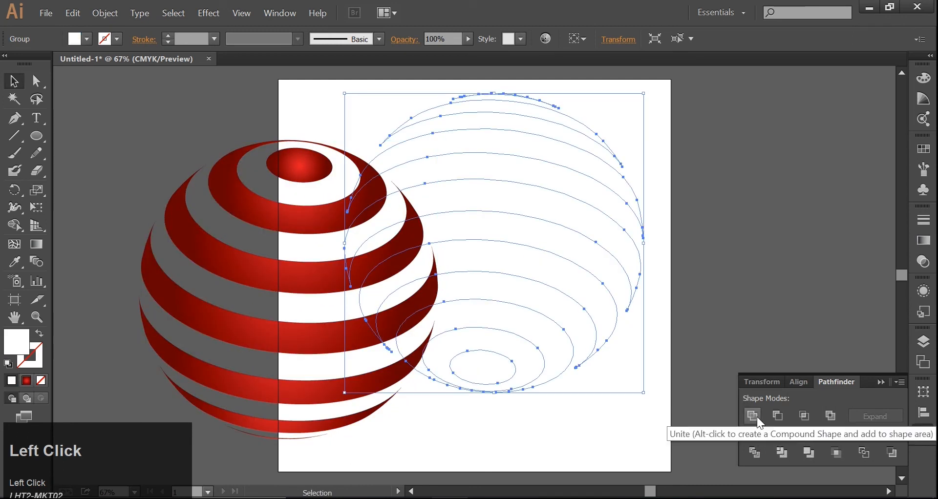
double_click(16, 341)
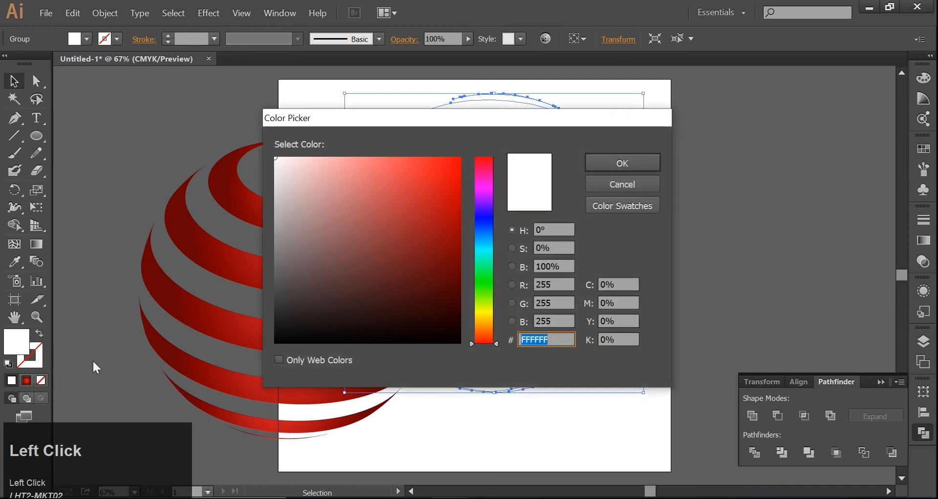
left_click_drag(384, 193, 412, 170)
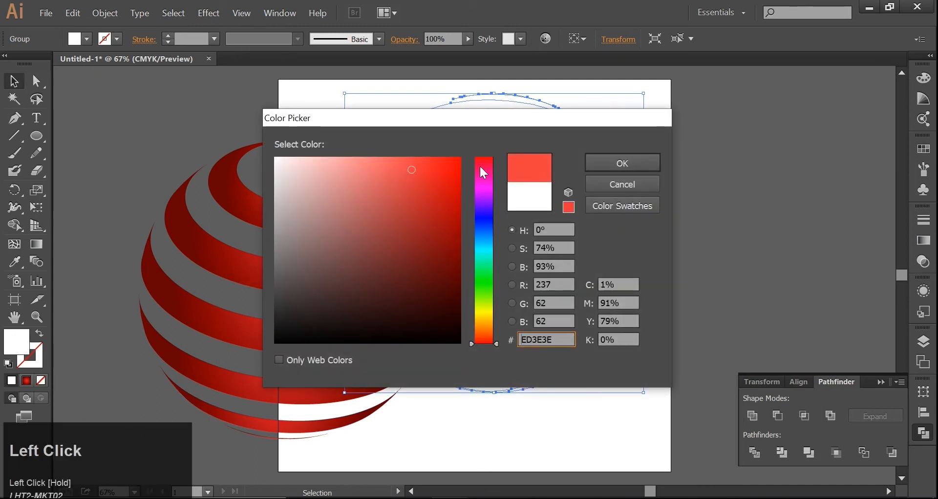
left_click(624, 164)
left_click(710, 240)
Select both striped halves and align their centres horizontally and vertically.
left_click_drag(186, 175, 595, 251)
left_click(534, 448)
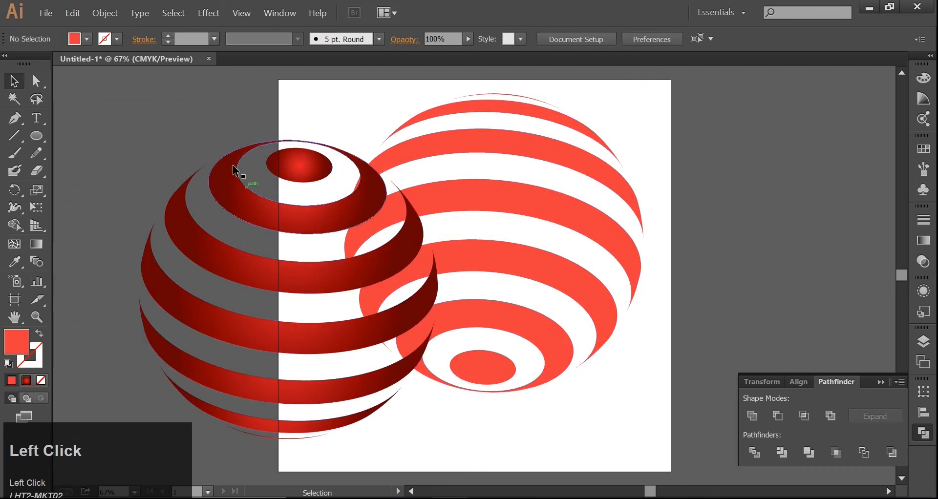
left_click(166, 107)
left_click_drag(182, 118, 514, 221)
left_click_drag(533, 248, 531, 247)
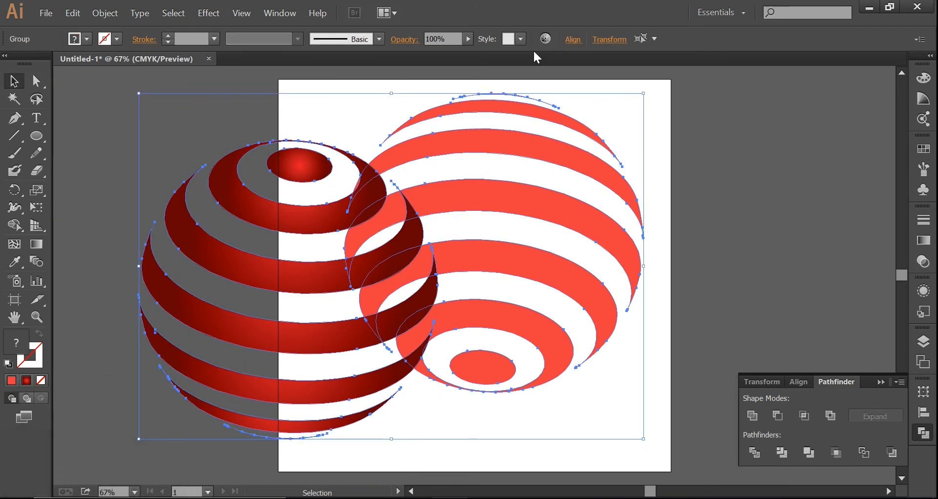
left_click(573, 39)
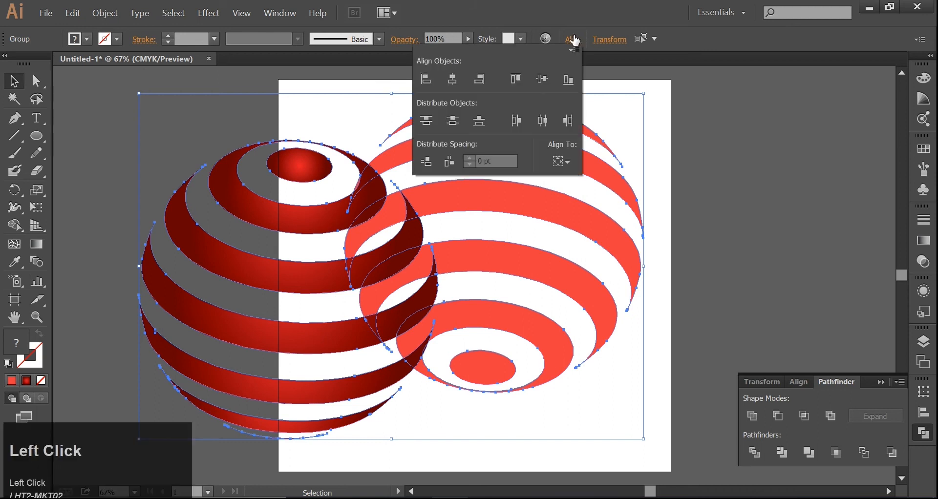
left_click(452, 80)
left_click(543, 79)
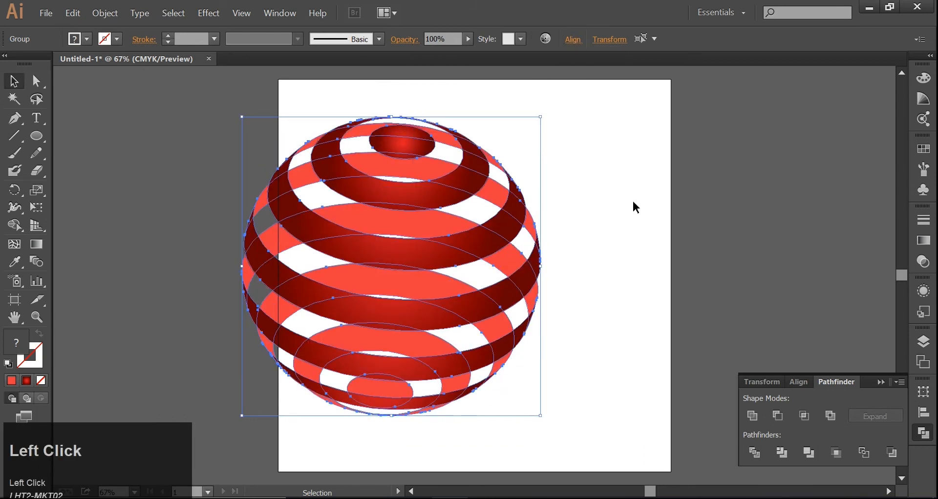
Group the two aligned halves and move the sphere to the middle of the artboard.
left_click(606, 244)
left_click_drag(623, 168, 169, 373)
right_click(418, 265)
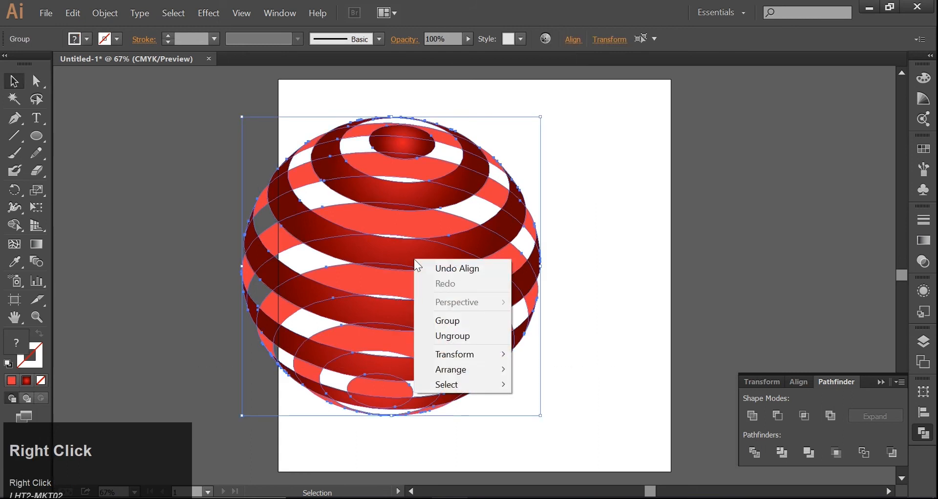
left_click(429, 318)
left_click_drag(433, 290, 532, 263)
left_click(678, 298)
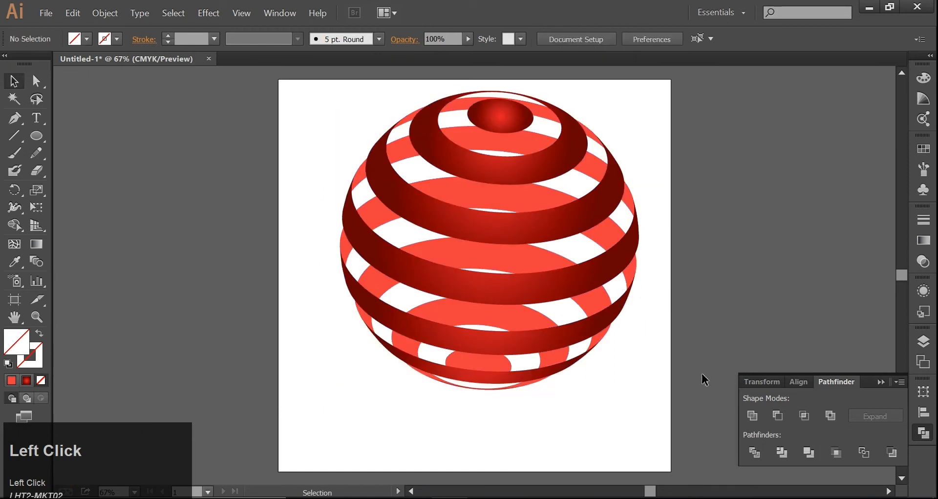
Rotate the grouped sphere clockwise so that its stripes slope diagonally.
left_click(492, 226)
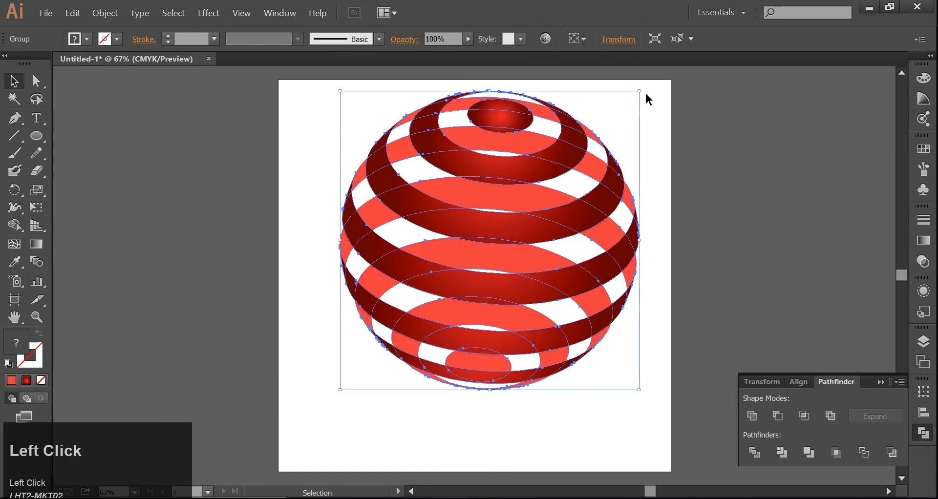
left_click_drag(640, 86, 725, 175)
left_click(644, 344)
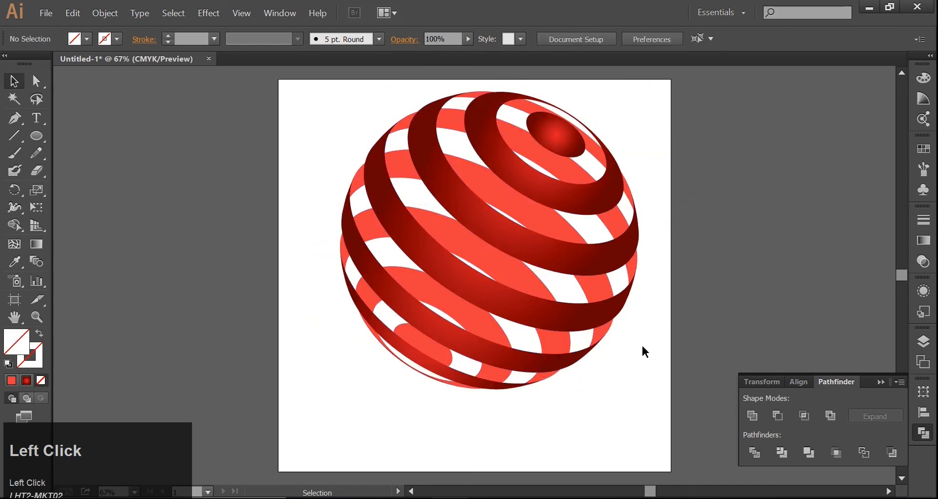
Draw a wide, flat ellipse with a black fill and no stroke just below the sphere.
left_click(42, 137)
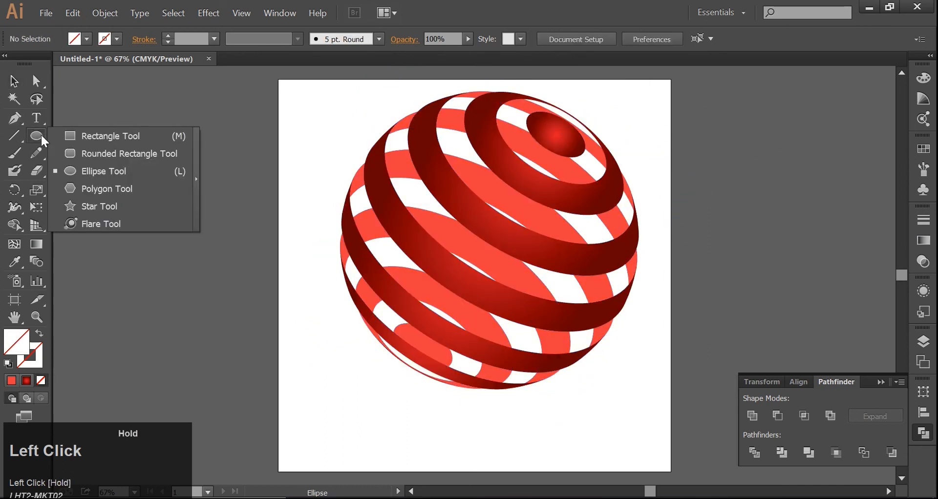
double_click(13, 350)
left_click_drag(406, 255, 256, 359)
left_click(622, 163)
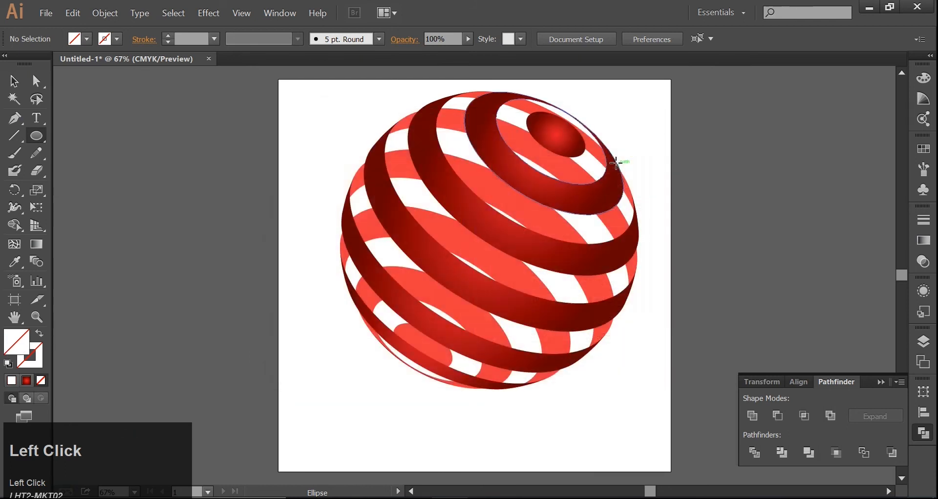
left_click(88, 40)
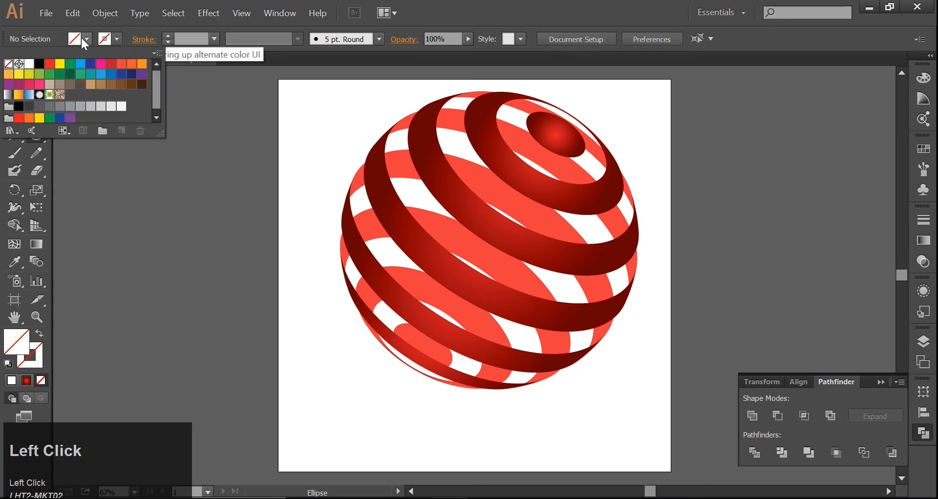
left_click(19, 106)
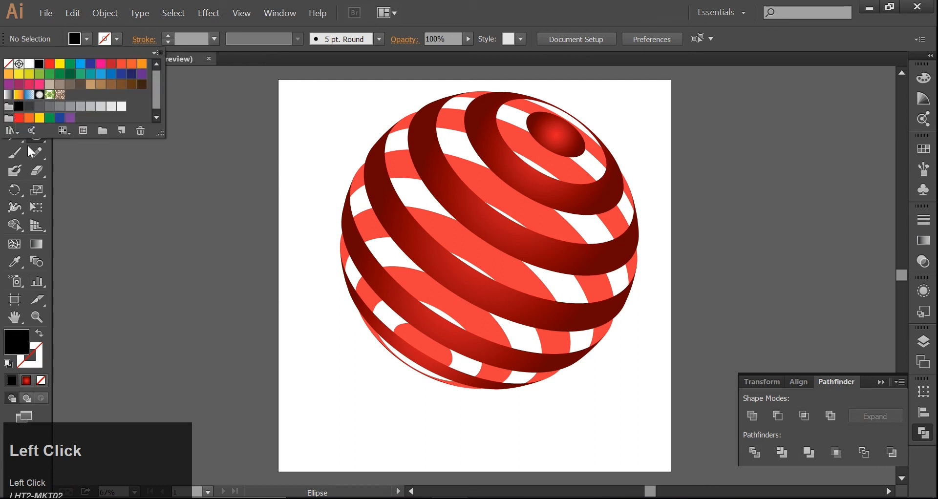
left_click(375, 398)
left_click_drag(388, 396, 610, 414)
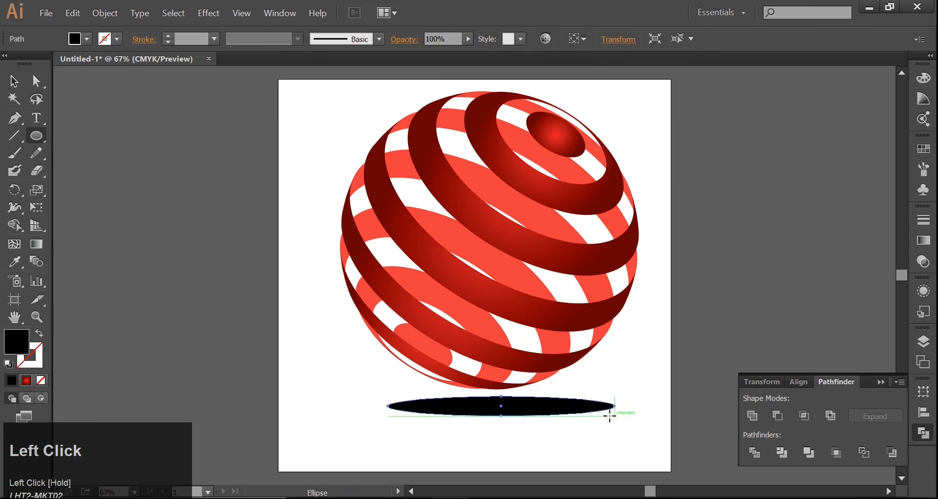
Apply a Feather effect with a 27 pt radius to the black ellipse to soften it into a shadow.
left_click(14, 80)
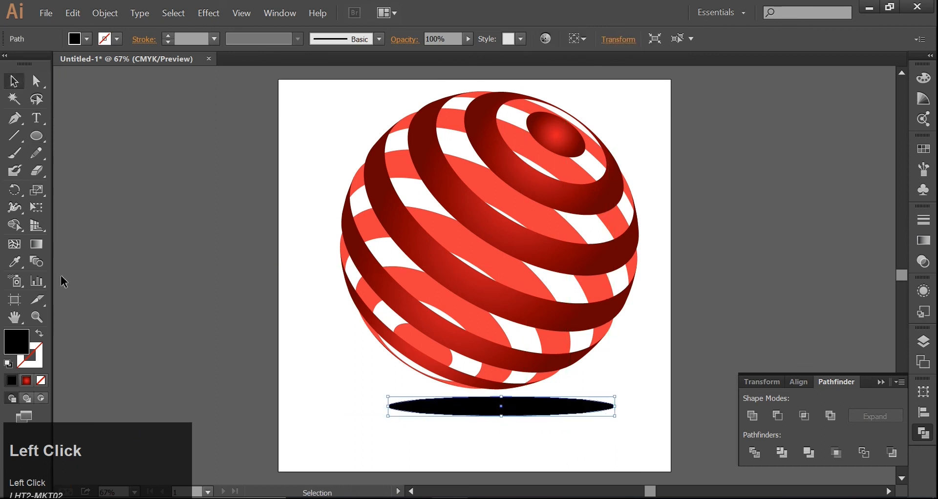
left_click(214, 17)
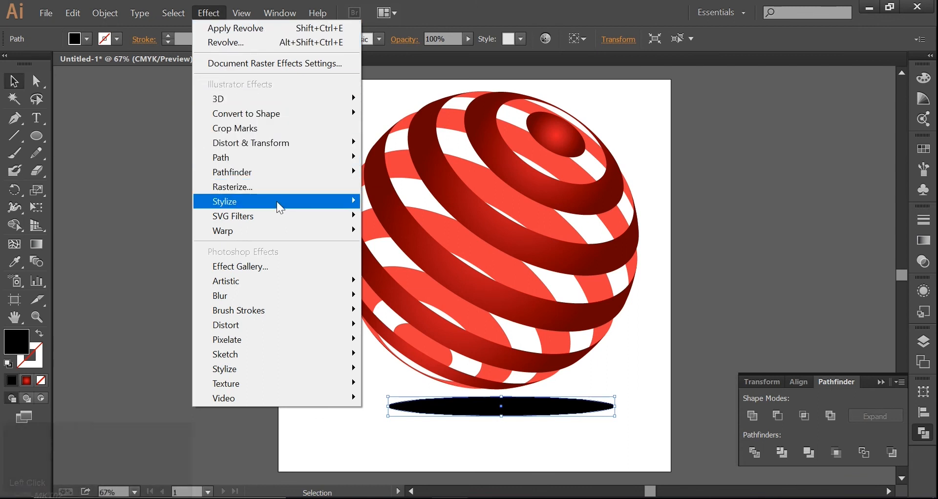
mouse_move(276, 202)
left_click(411, 220)
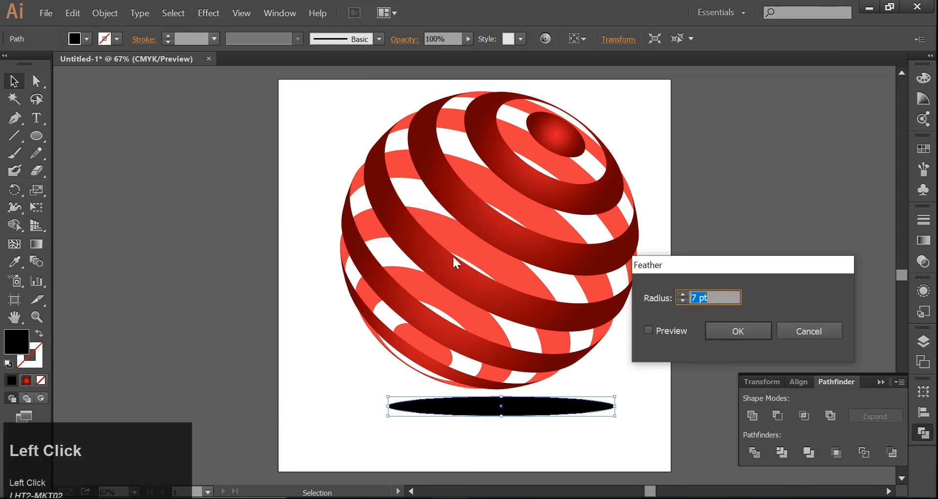
left_click(650, 332)
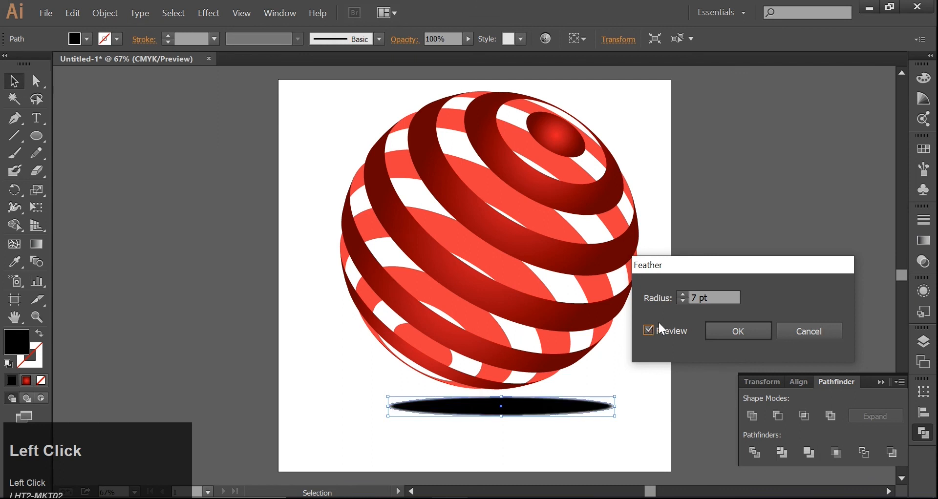
scroll(705, 300, "up", 9)
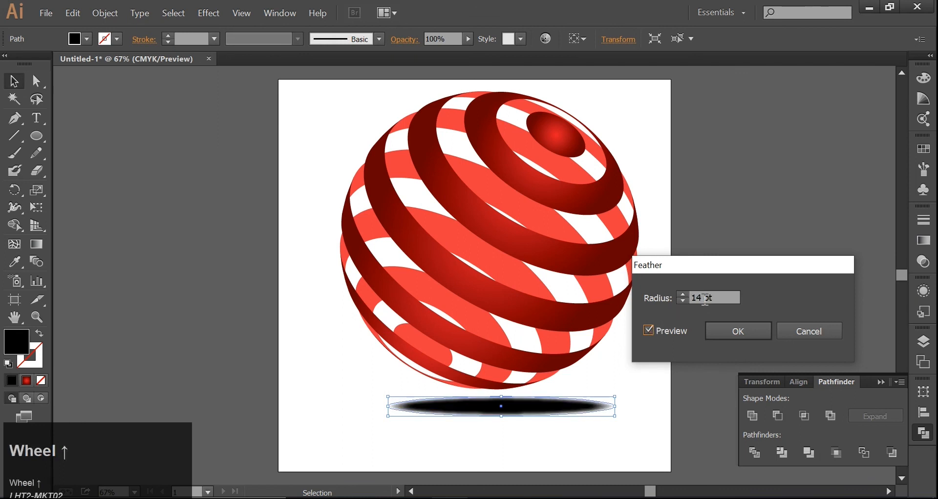
scroll(704, 300, "up", 3)
scroll(704, 300, "up", 7)
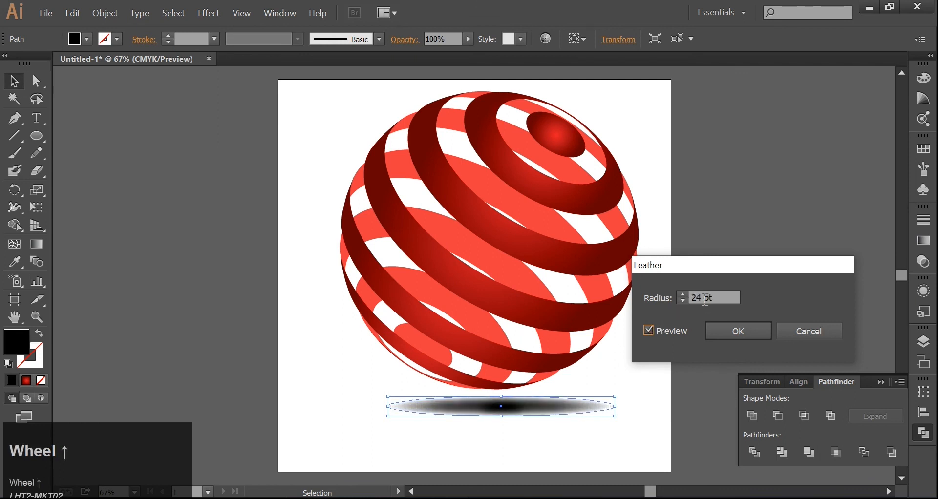
scroll(705, 300, "up", 1)
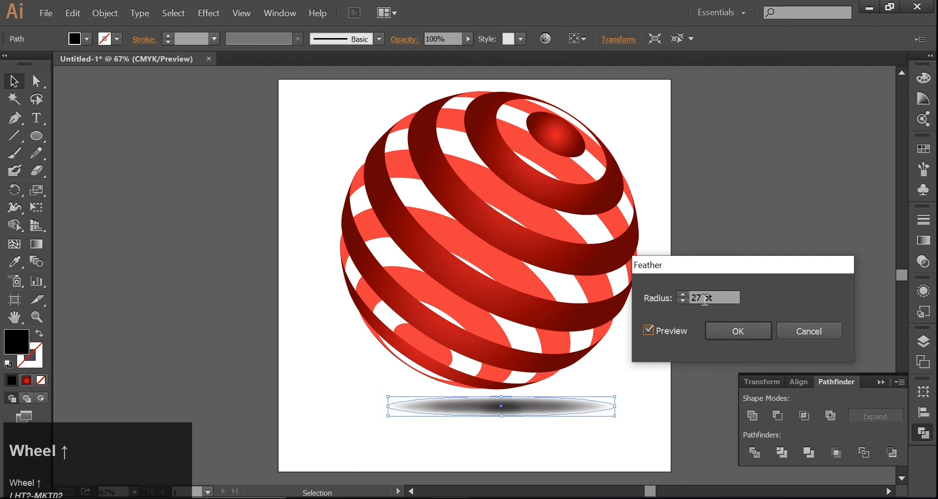
left_click(743, 331)
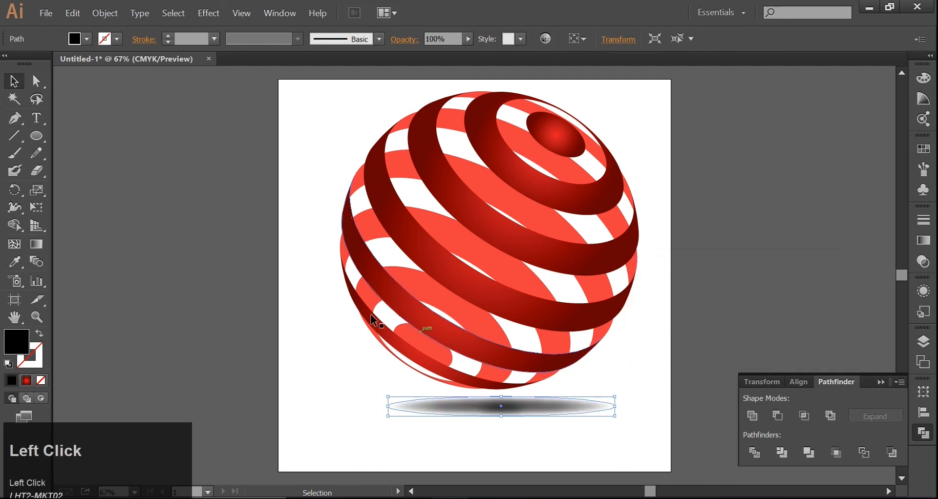
Select the sphere and its shadow ellipse together and align their centres horizontally.
left_click_drag(290, 227, 581, 431)
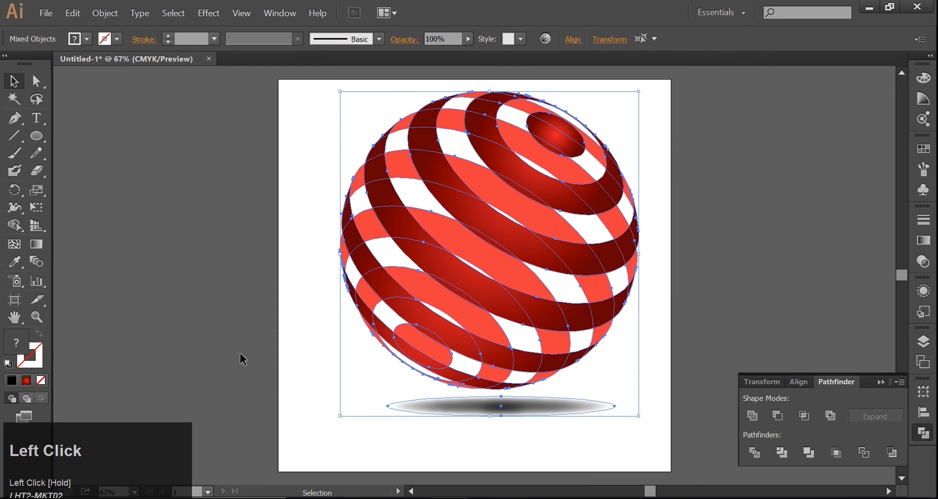
left_click(572, 39)
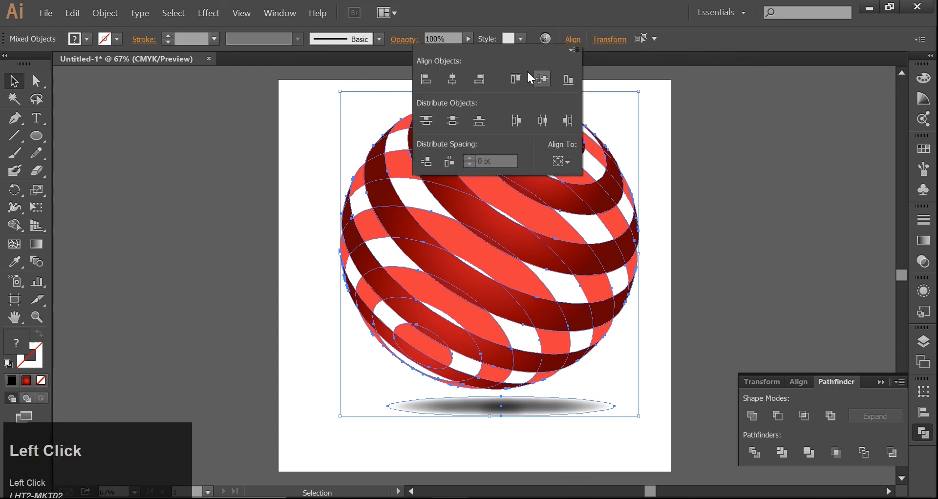
left_click(454, 83)
left_click(292, 201)
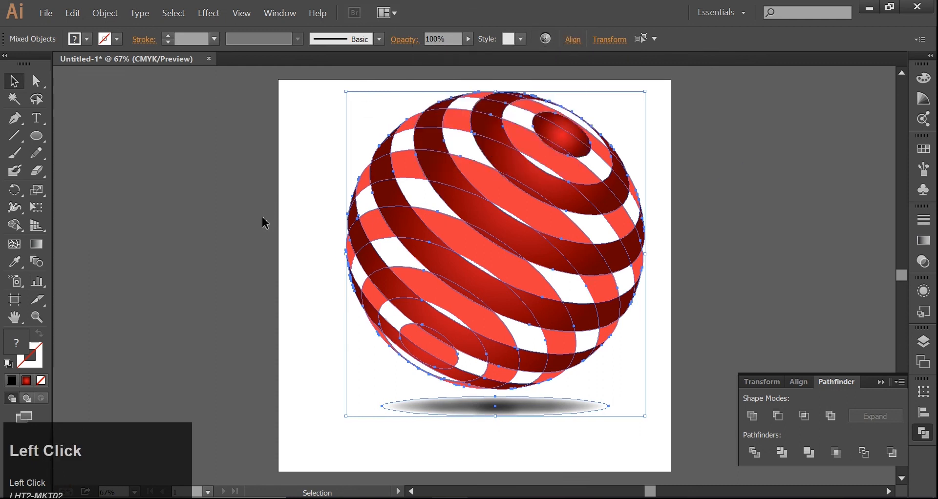
Hide the tools and panels and deselect the artwork to examine the finished sphere and its shadow.
left_click(880, 384)
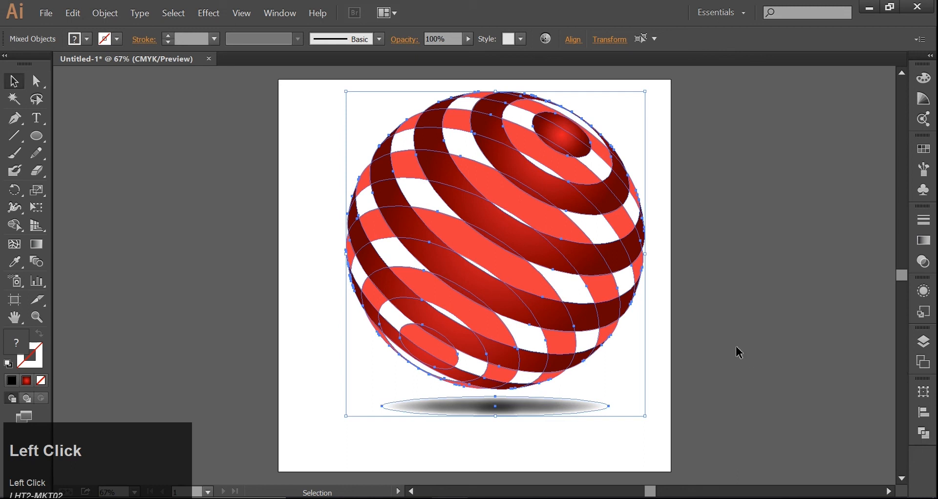
key("Tab")
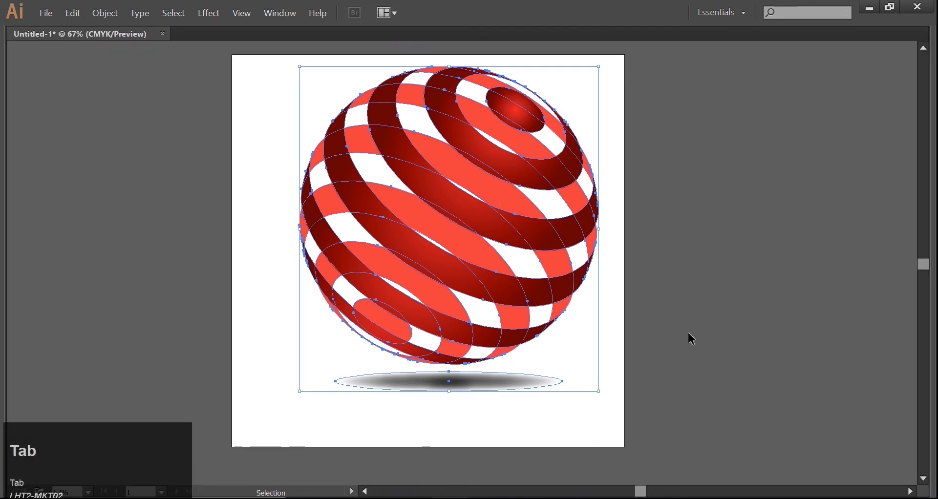
scroll(669, 321, "up", 1)
scroll(606, 320, "up", 1)
key("alt")
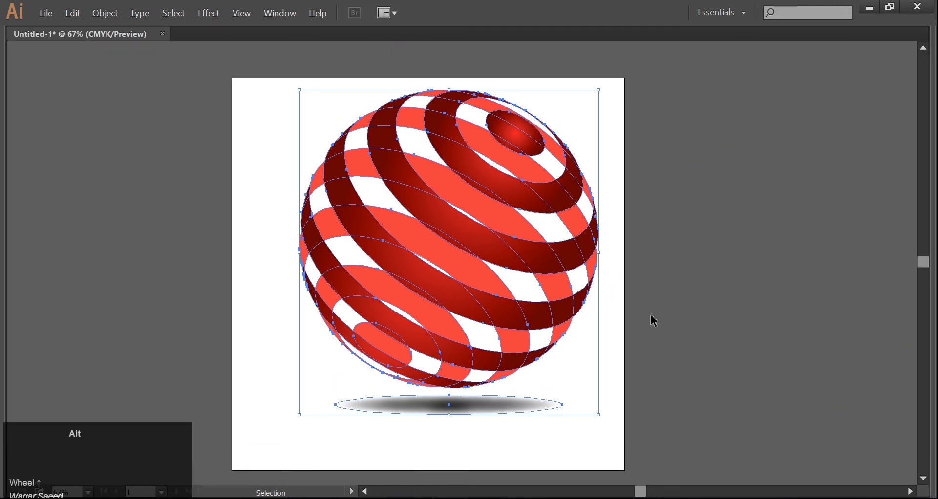
scroll(654, 321, "up", 1)
key("space")
left_click_drag(620, 273, 702, 304)
key("alt")
scroll(703, 307, "down", 1)
left_click(716, 305)
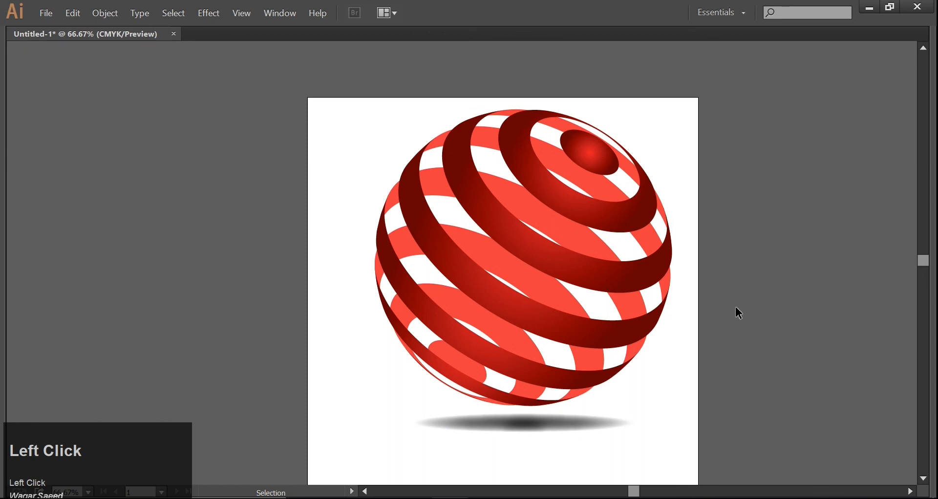